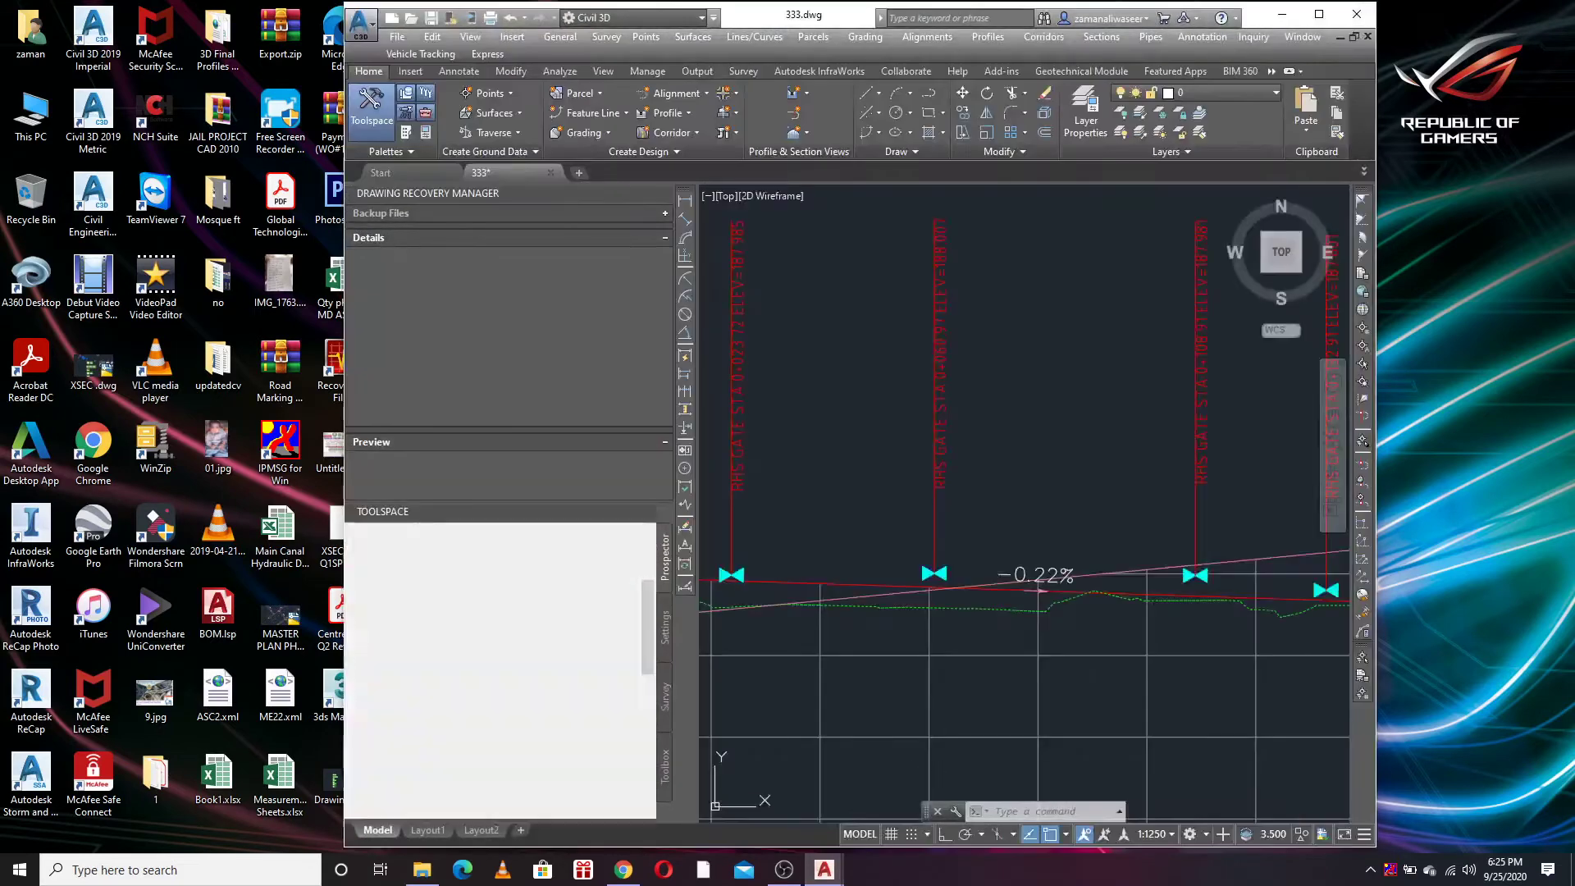
Step: Maximize the drawing window and examine the profile view and the station-labelled road alignment in plan
scroll(1043, 462, down, 3)
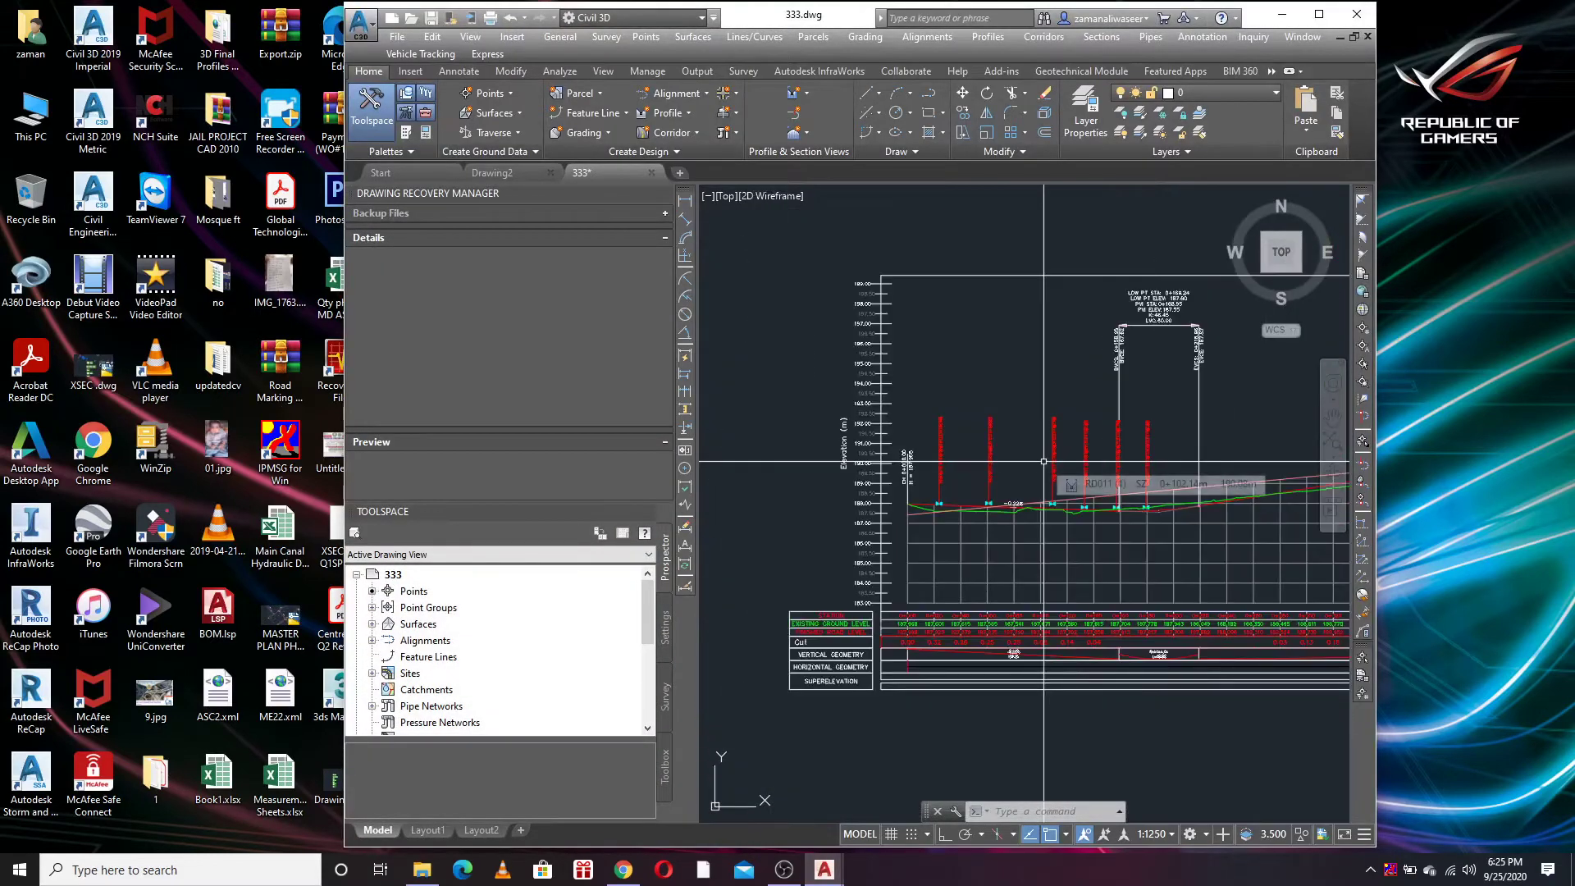
key(Escape)
key(Escape)
click(1317, 12)
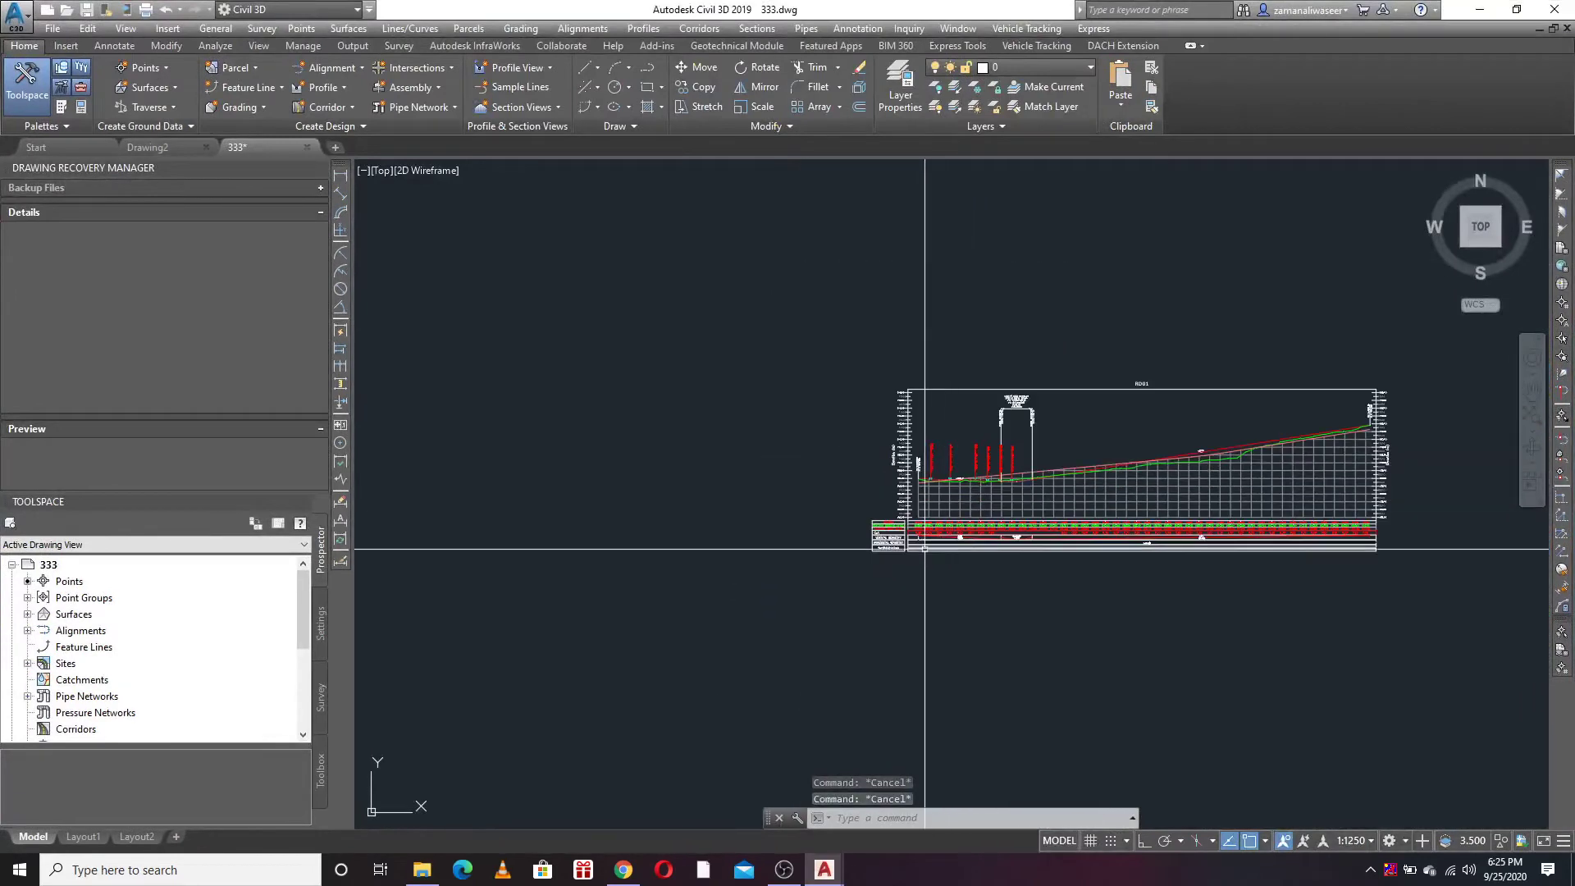
scroll(812, 534, down, 8)
scroll(942, 610, up, 8)
scroll(942, 609, up, 6)
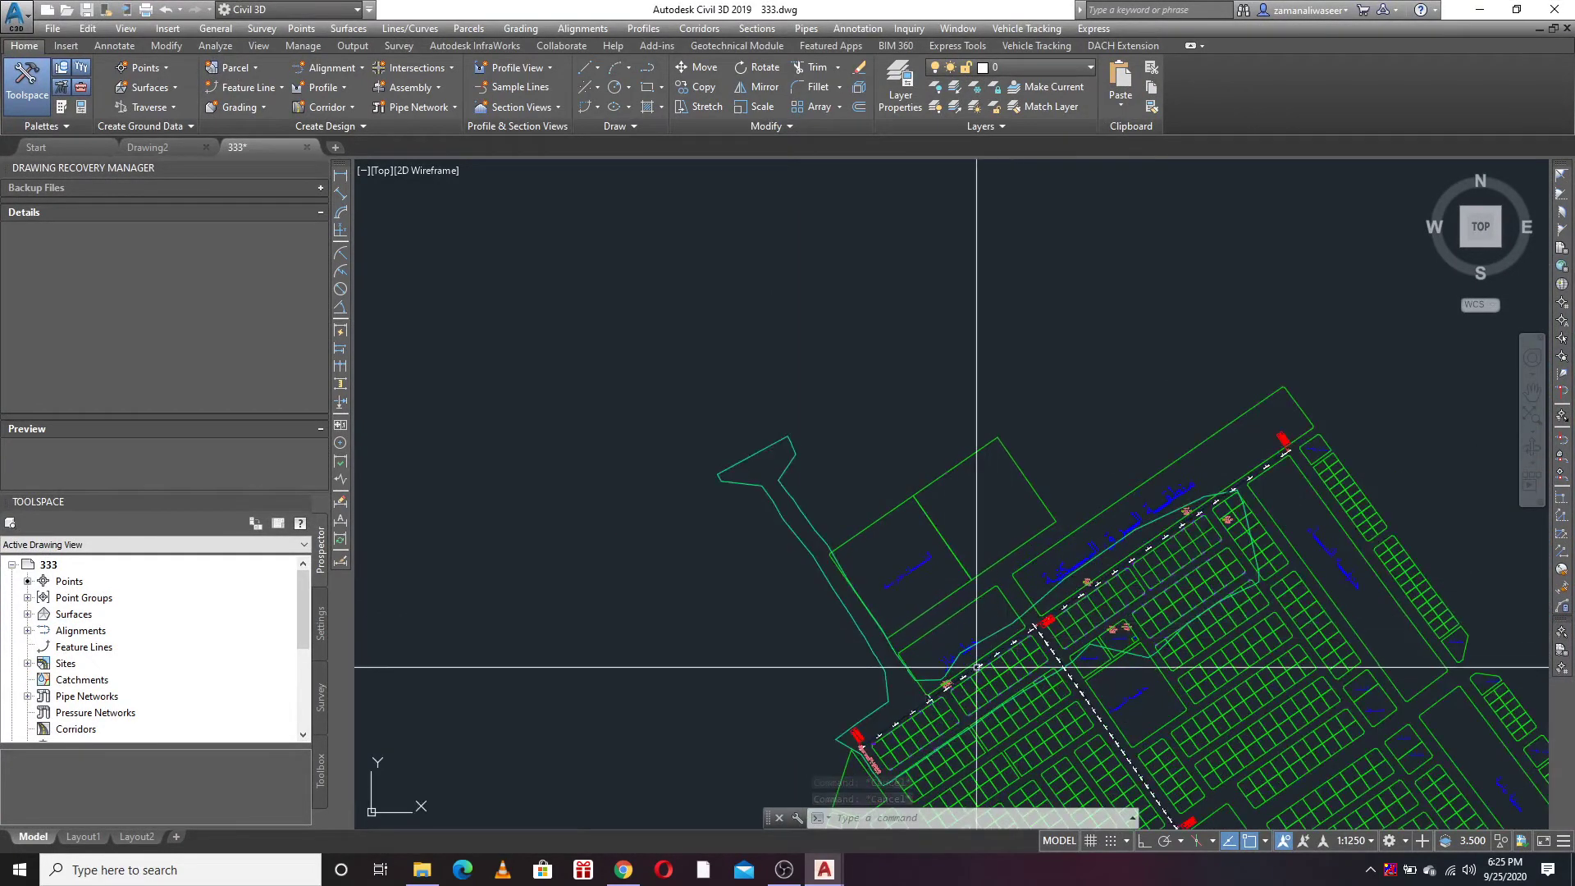
scroll(714, 607, up, 2)
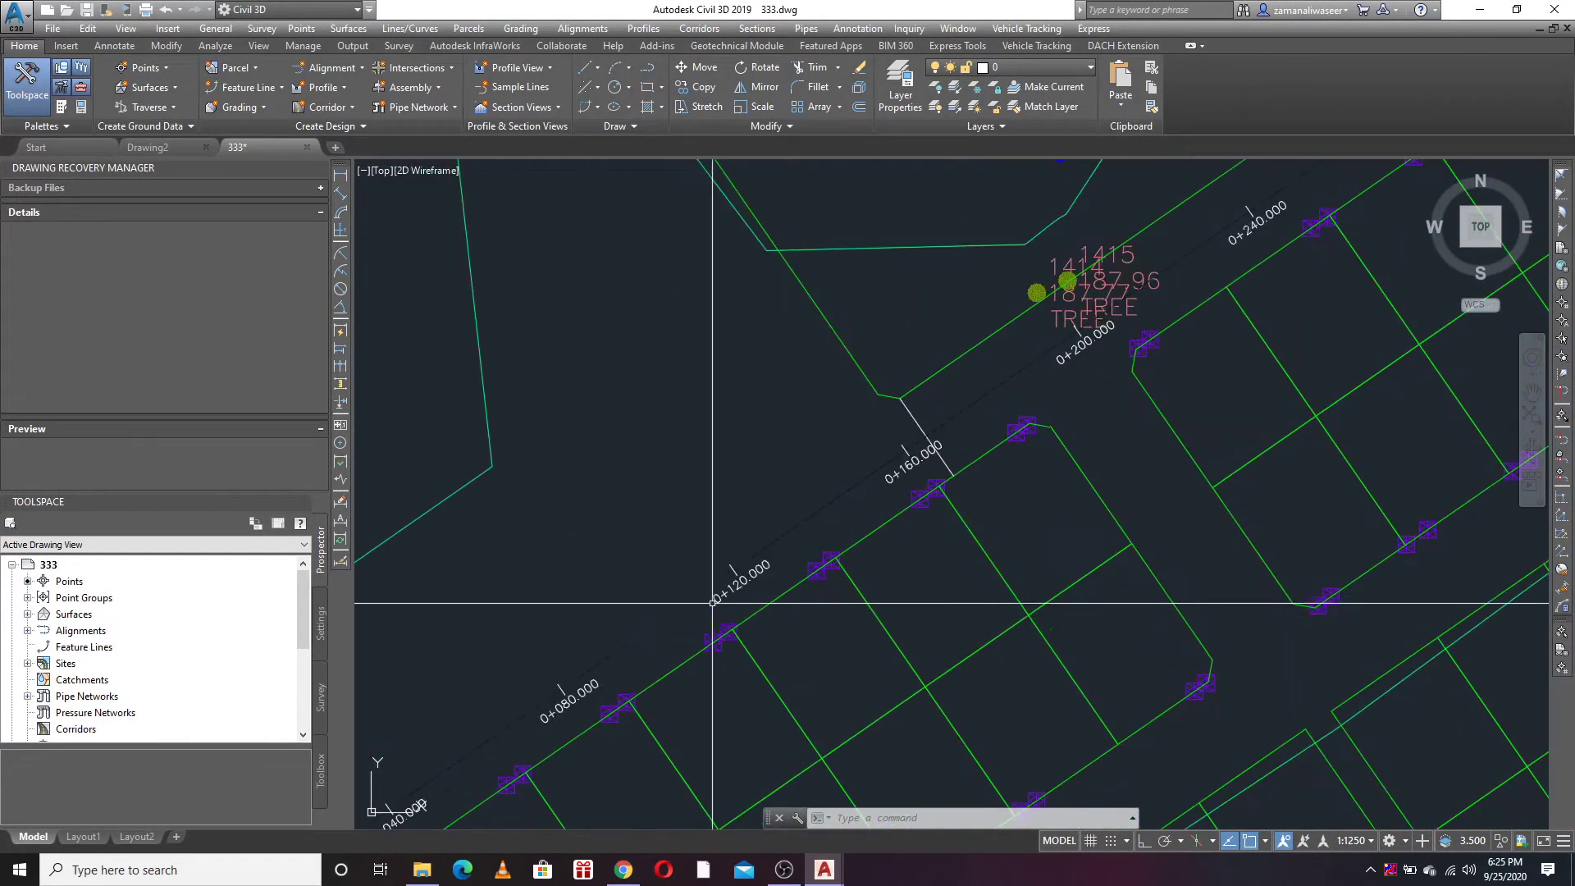
scroll(886, 474, down, 5)
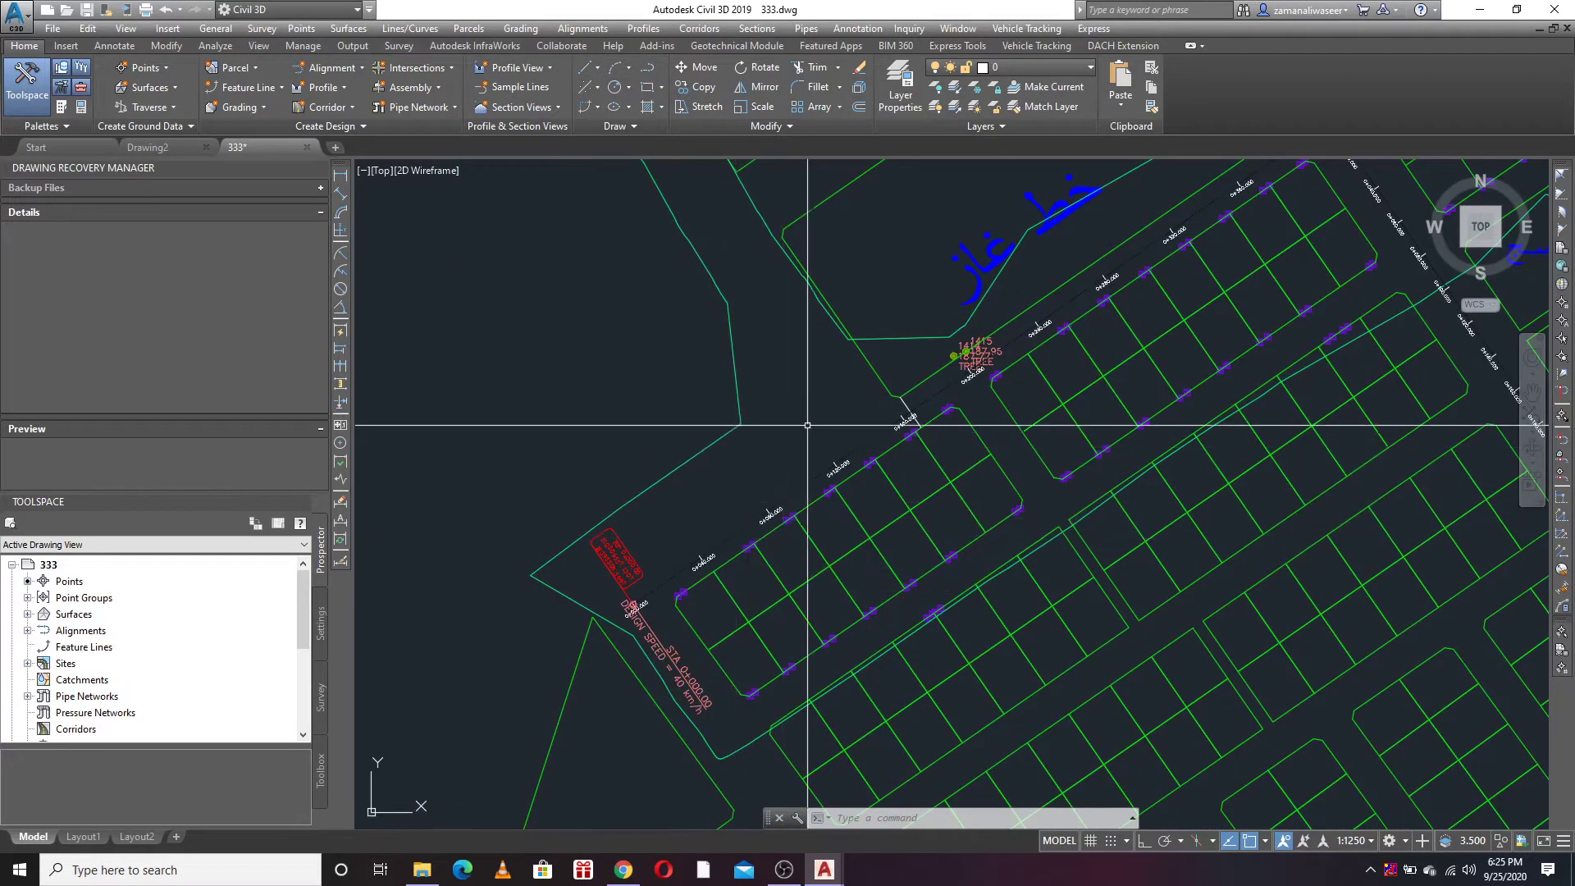
middle_drag(826, 393, 718, 412)
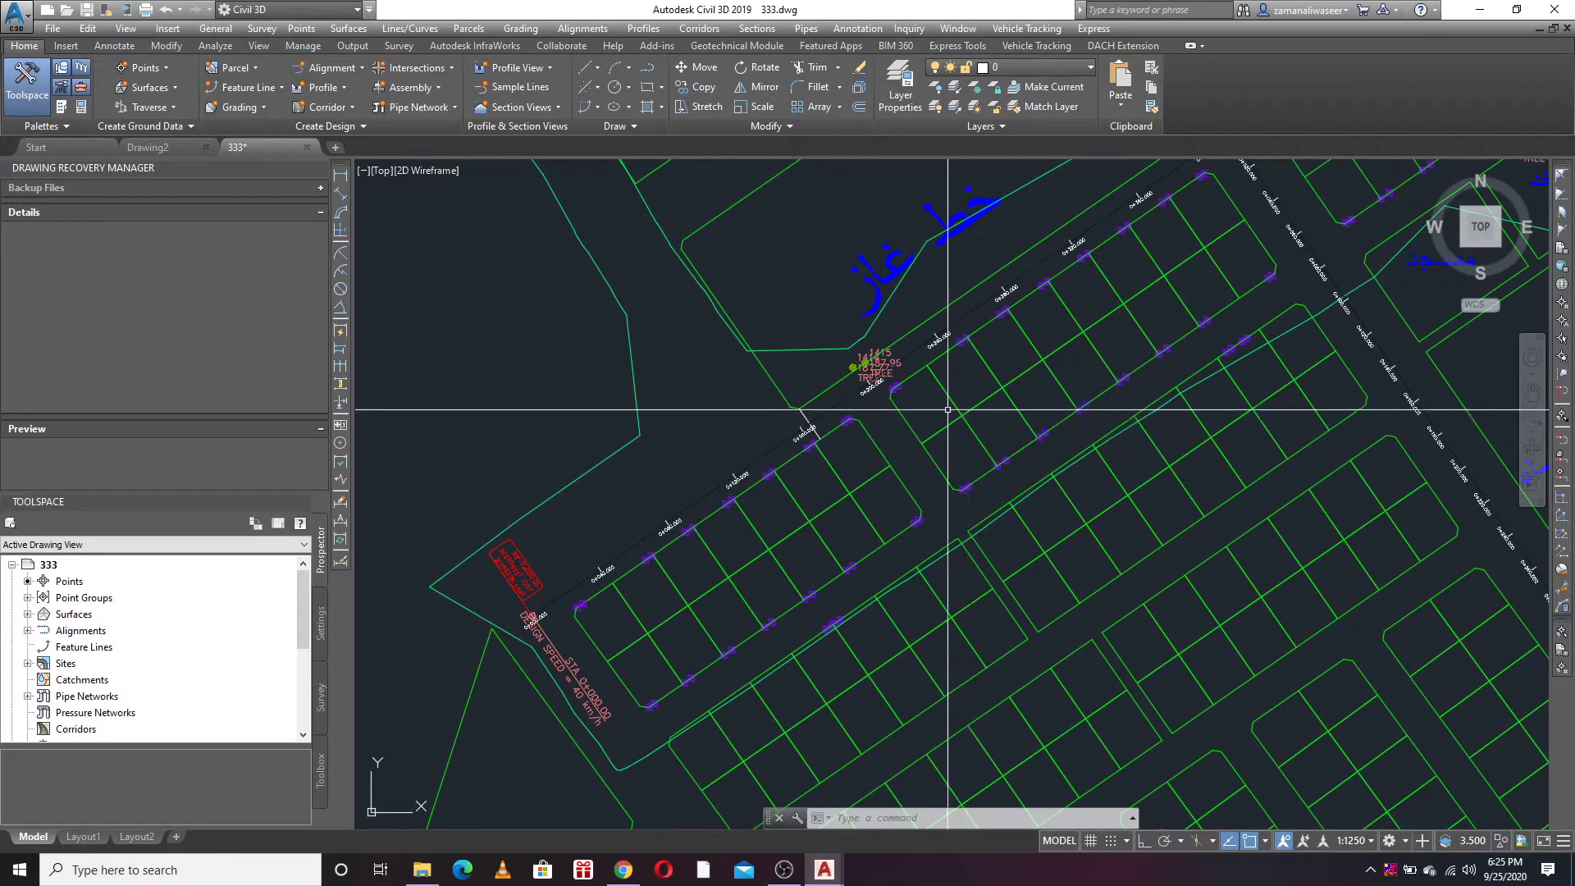
mouse_move(755, 431)
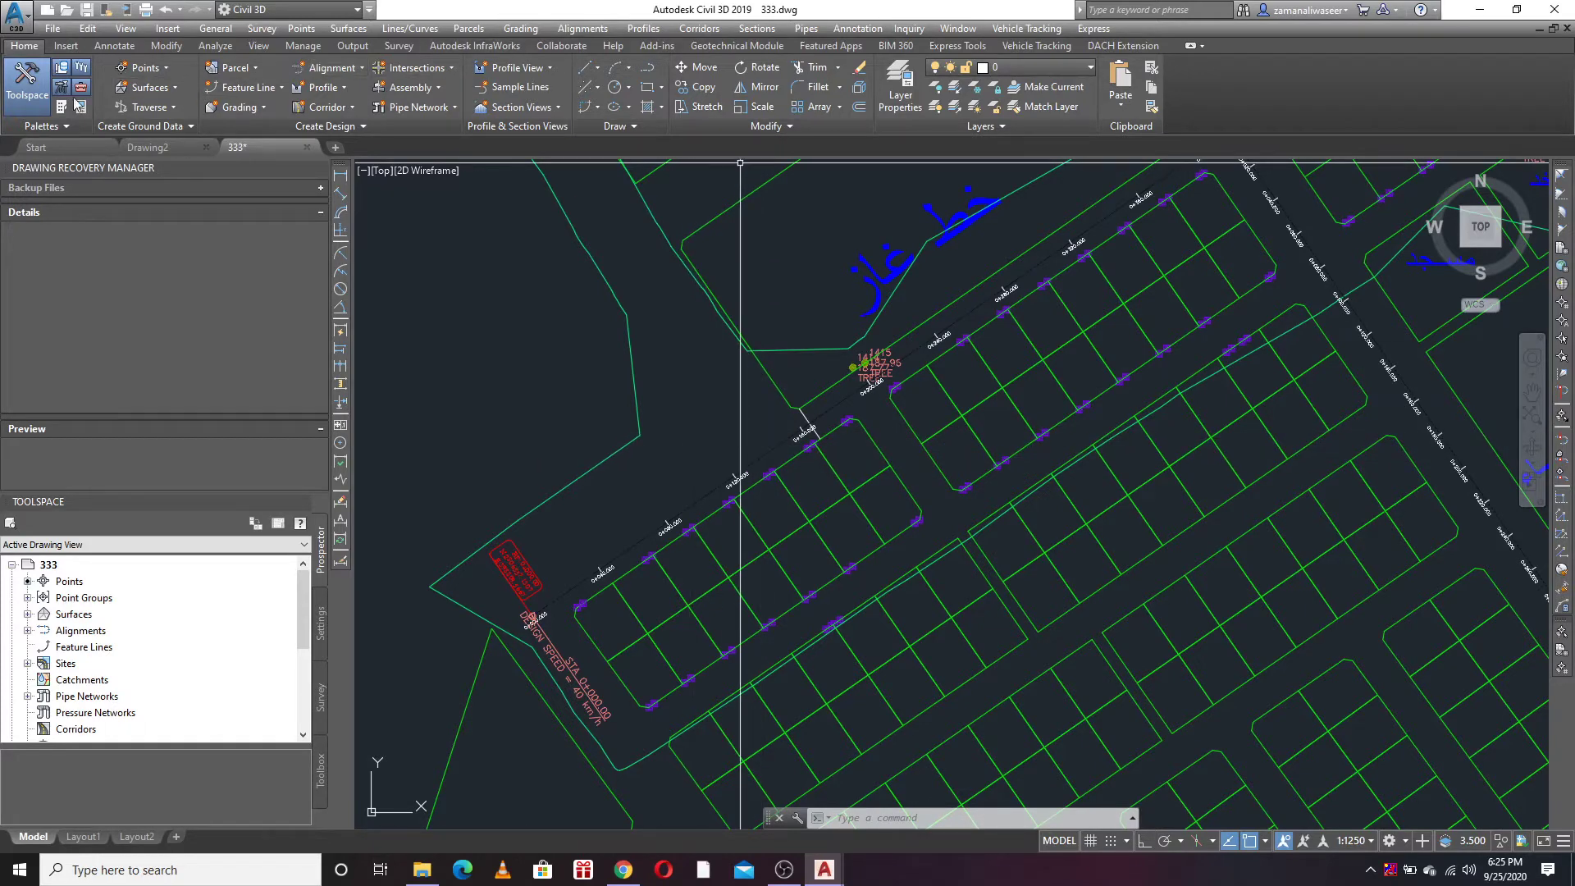
Step: Close the Drawing Recovery Manager and expand the Reports Manager in the Toolspace's Toolbox
click(11, 100)
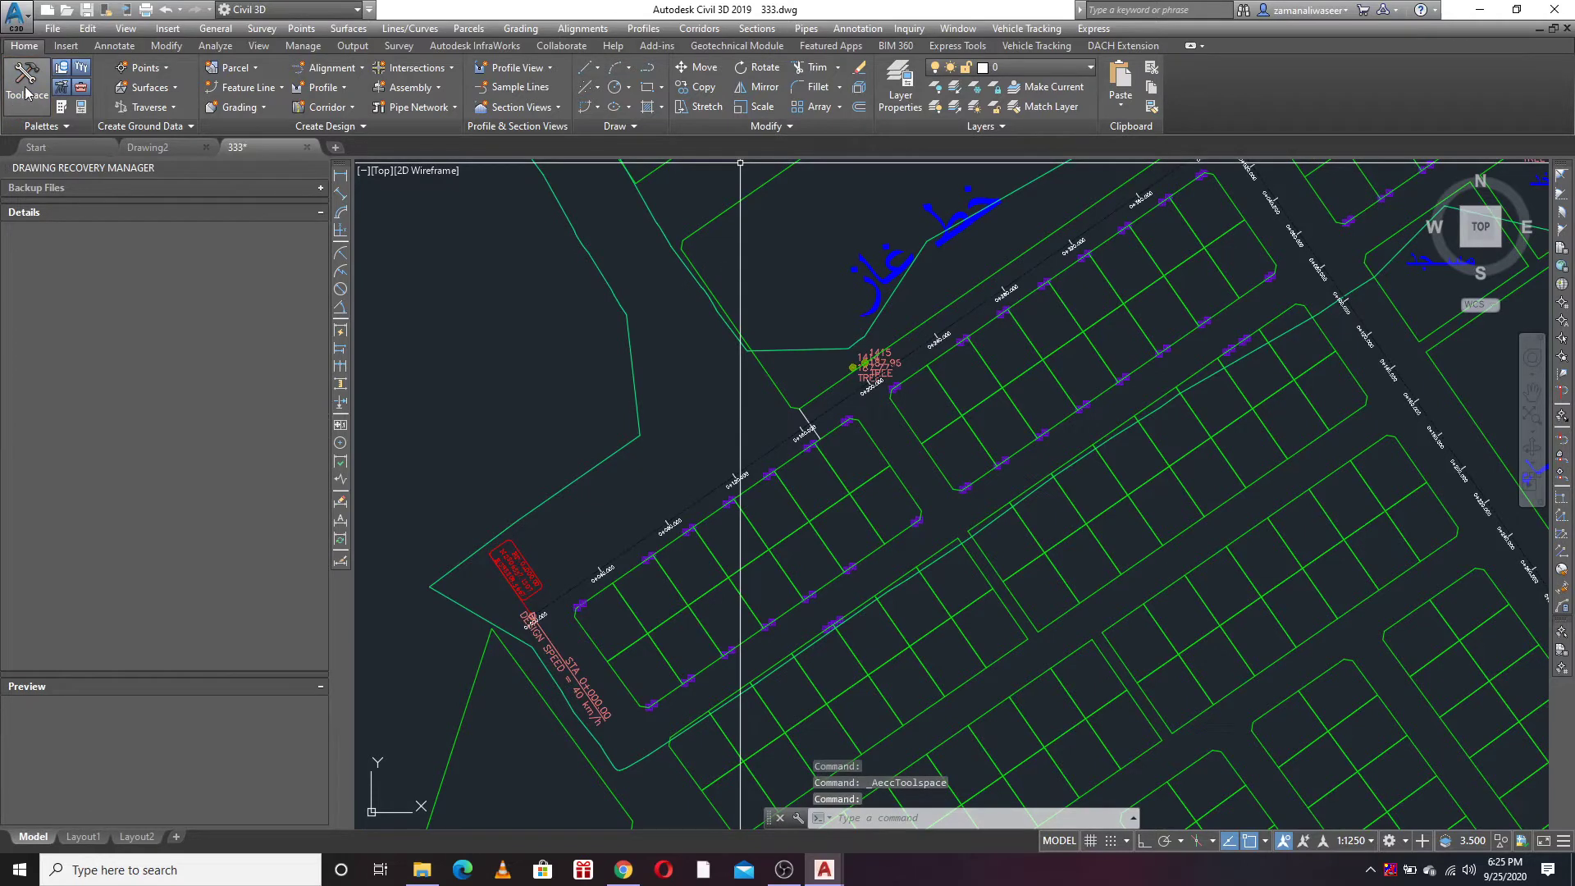
click(27, 90)
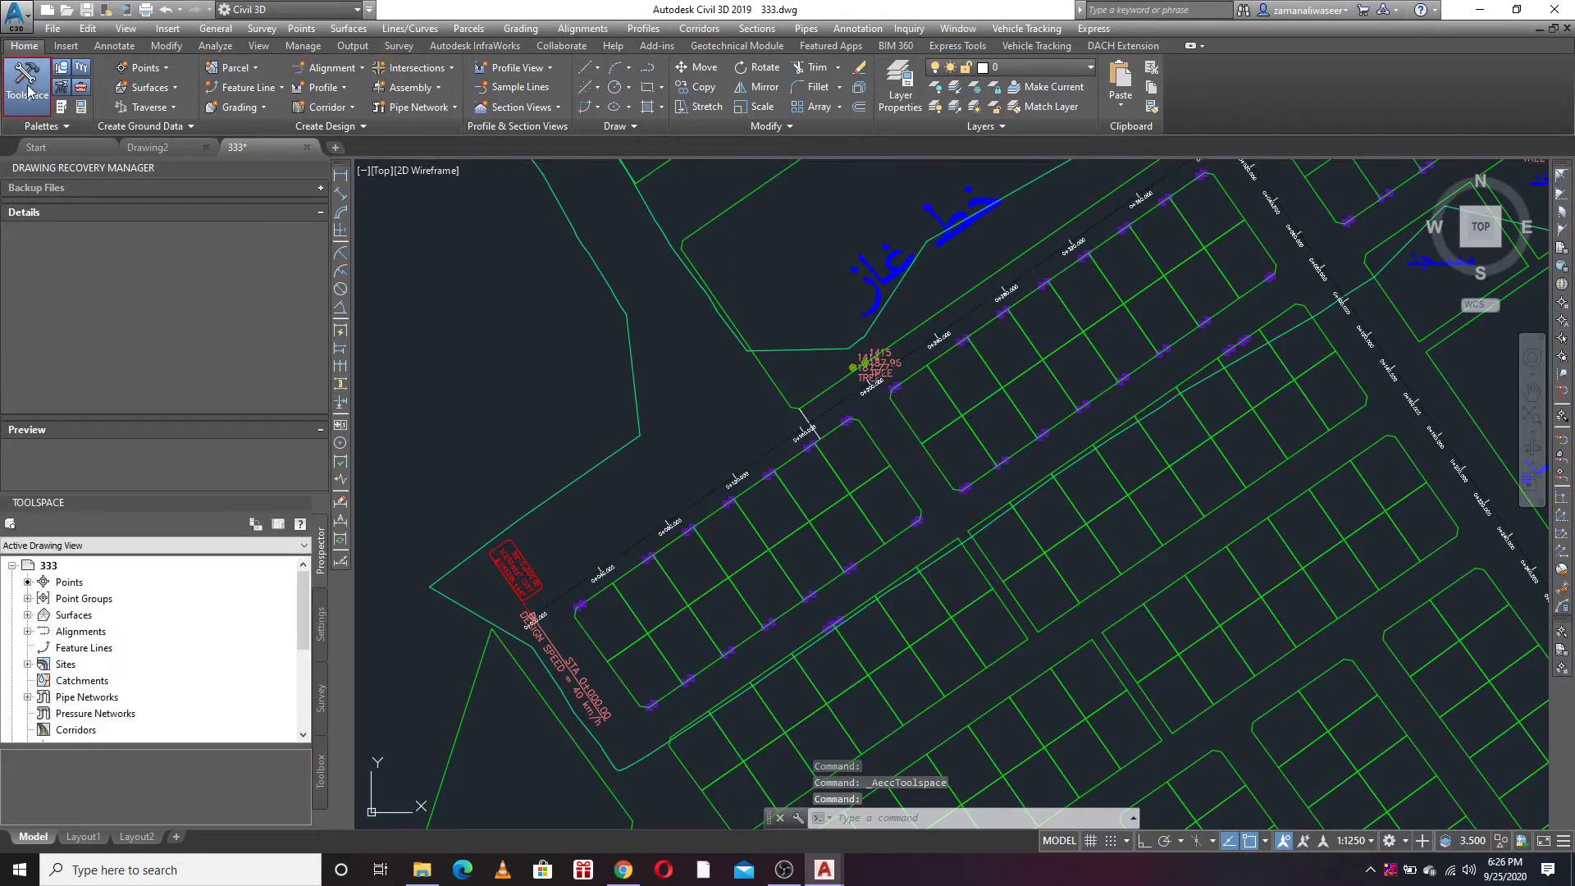
click(322, 169)
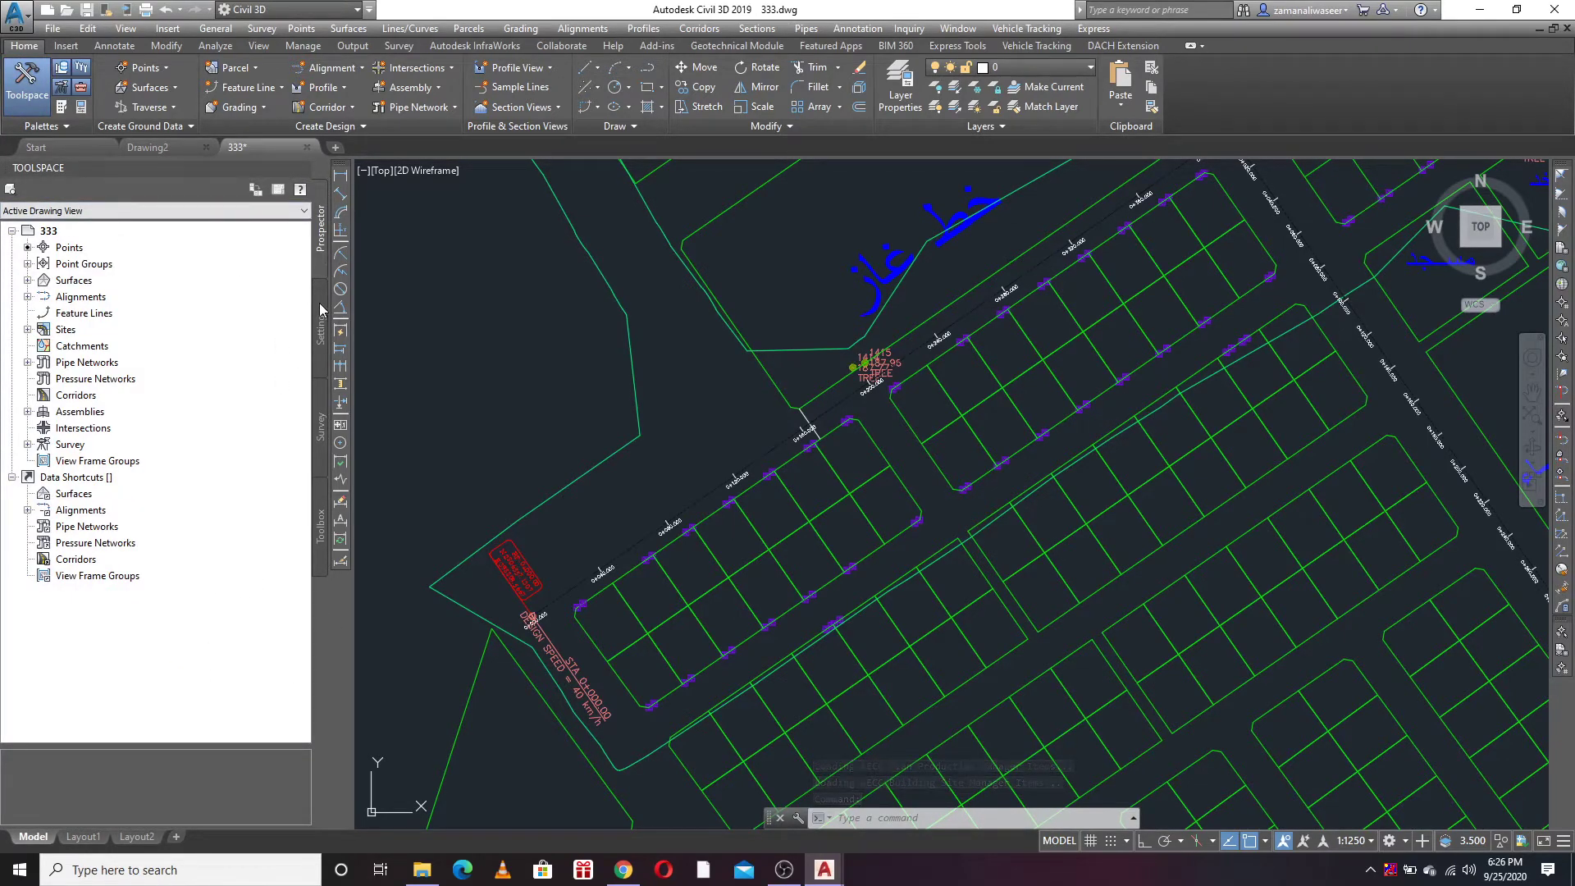
click(322, 533)
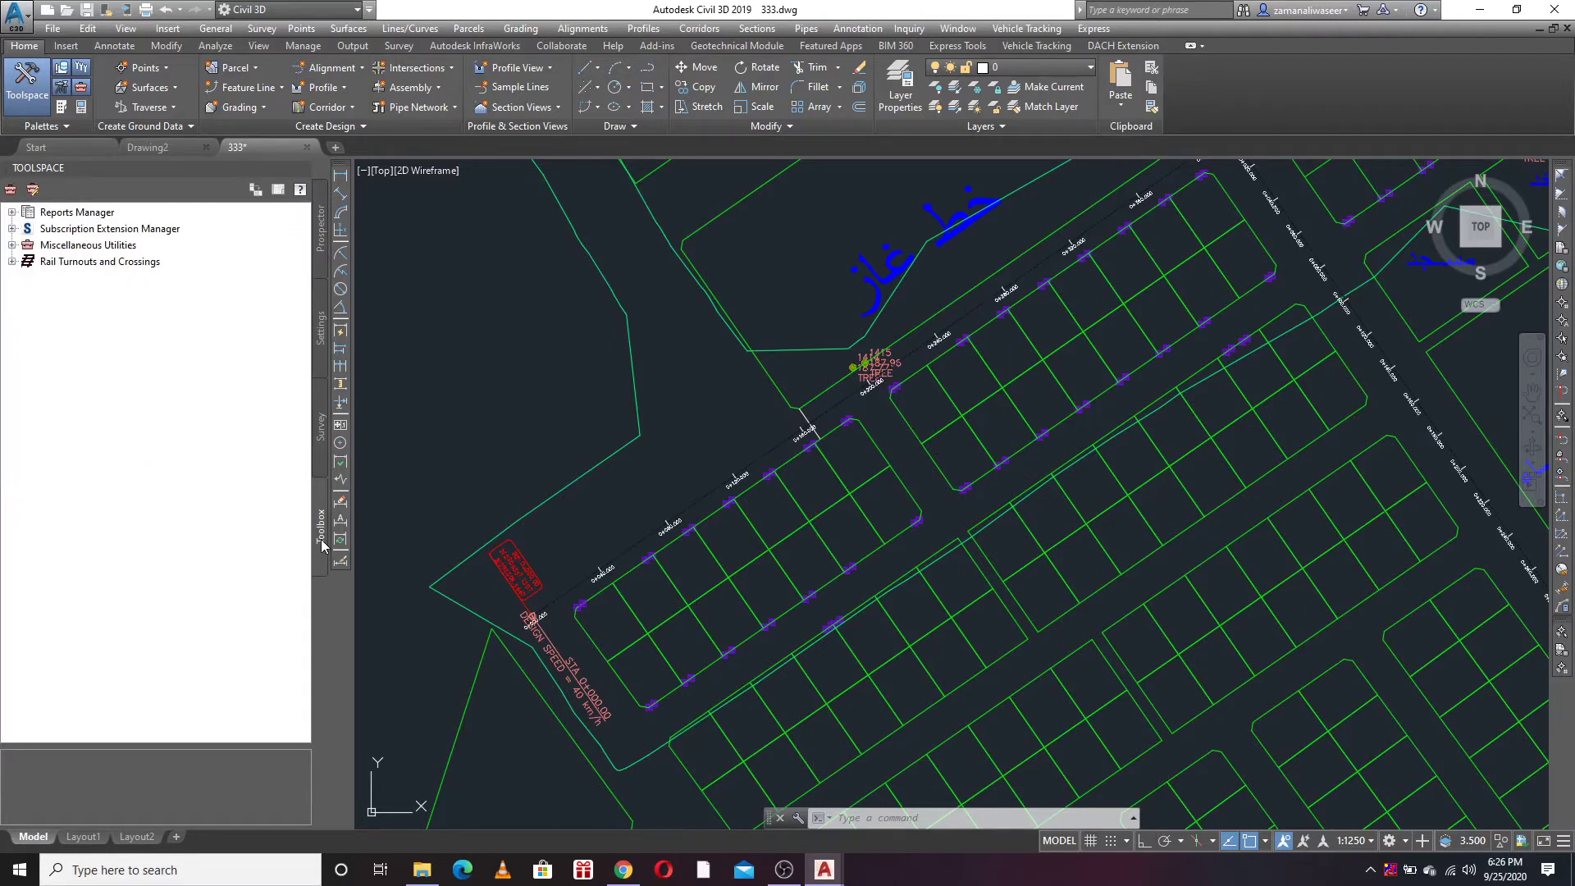
click(12, 213)
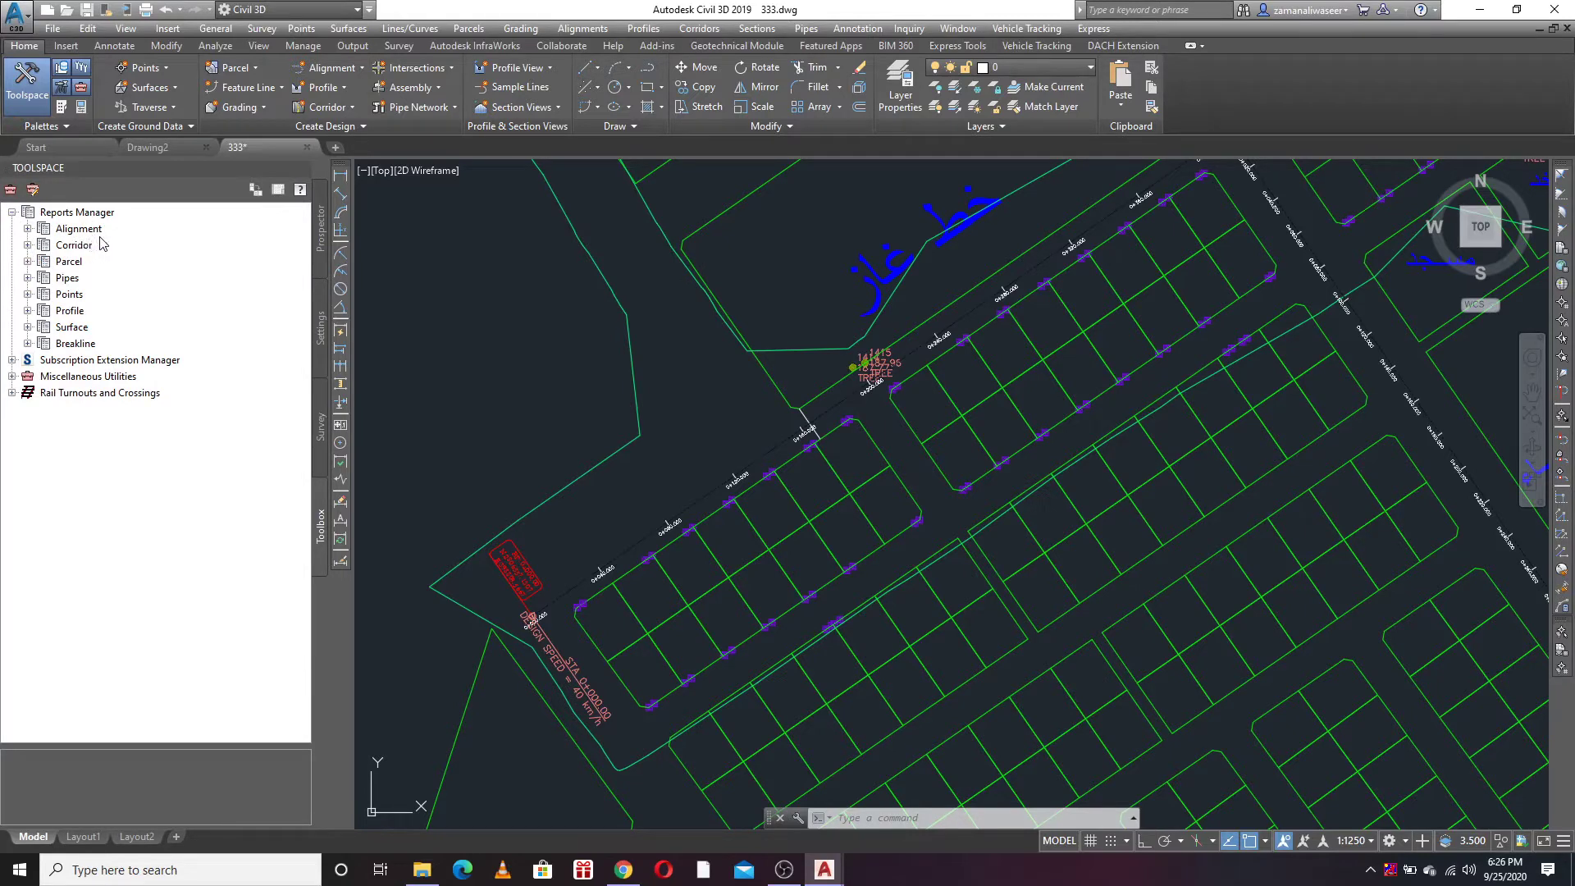
Step: Review the alignment reports offered in the Reports Manager, including the Incremental Stationing Report
click(27, 229)
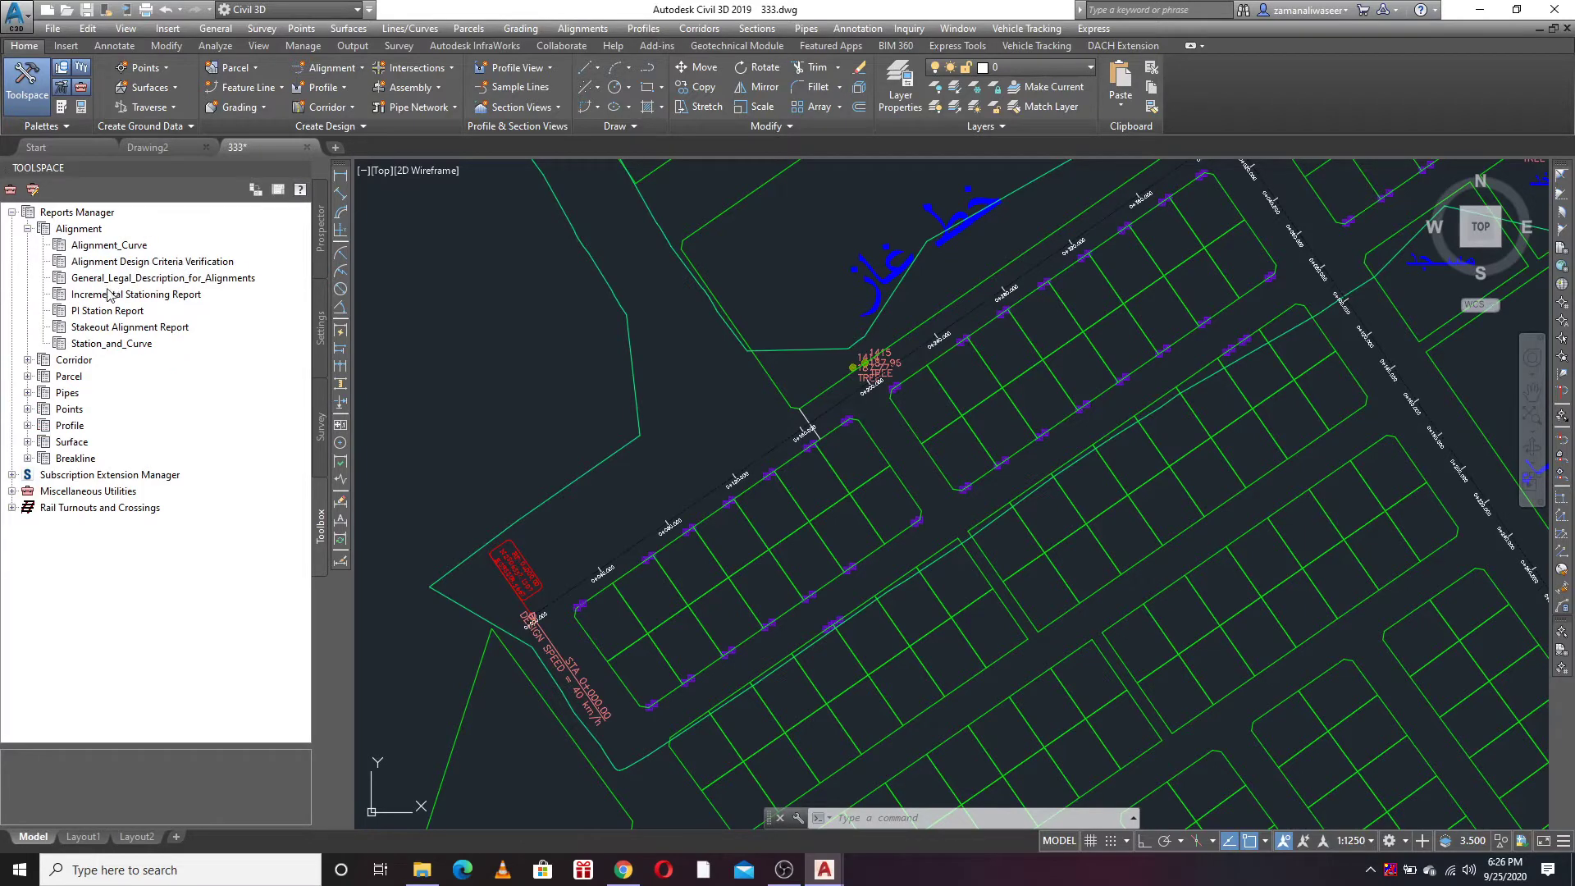
click(134, 295)
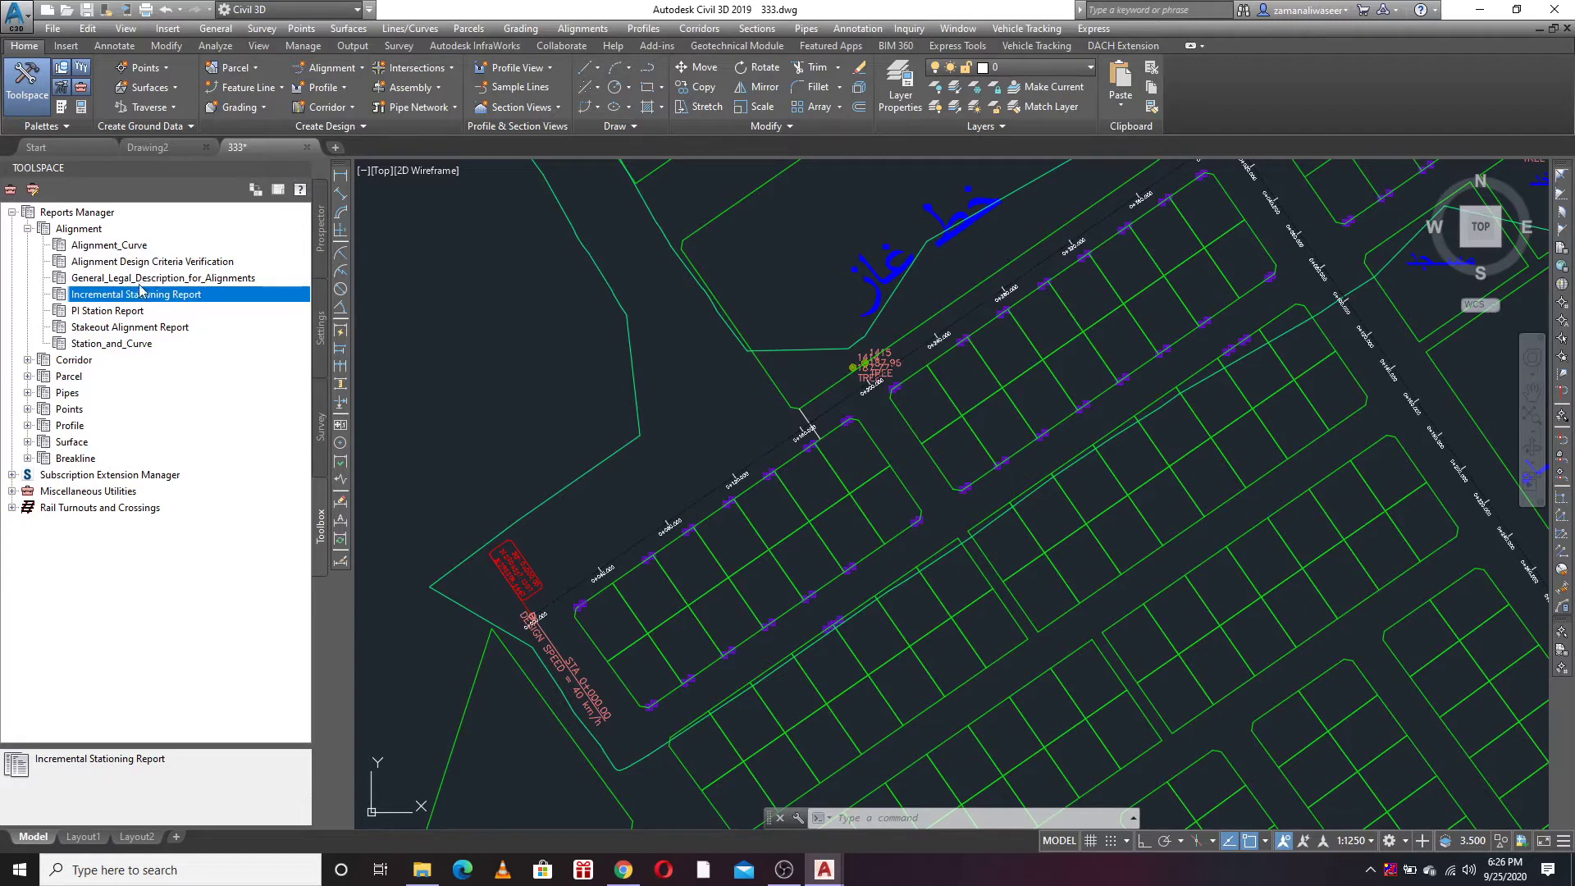
click(27, 229)
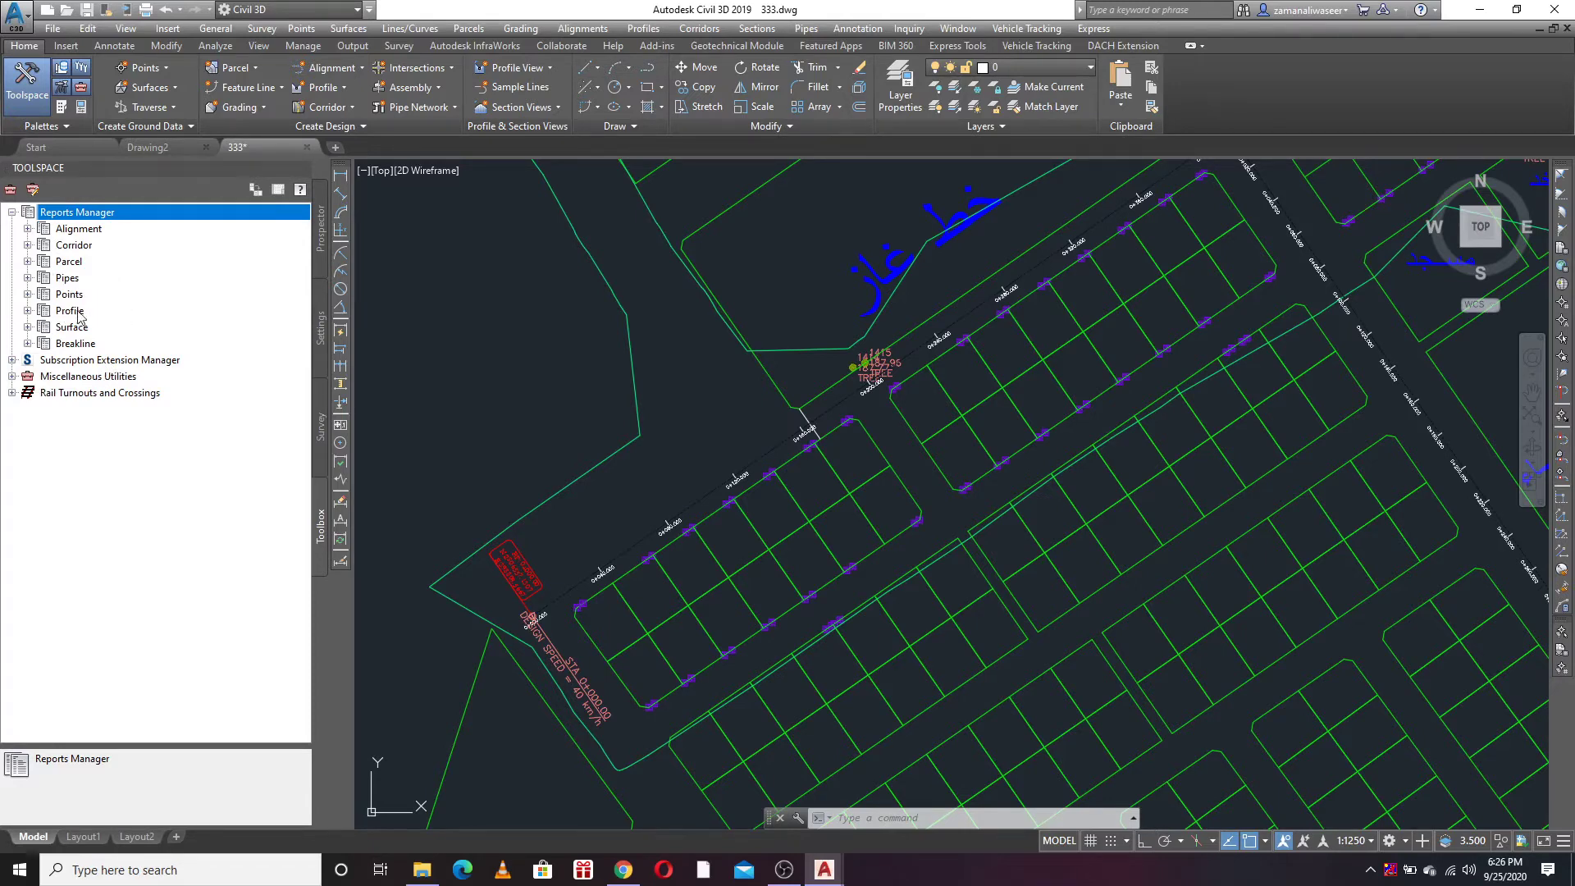
Step: Execute the Incremental Station Elevation Difference Report from the profile reports
click(28, 310)
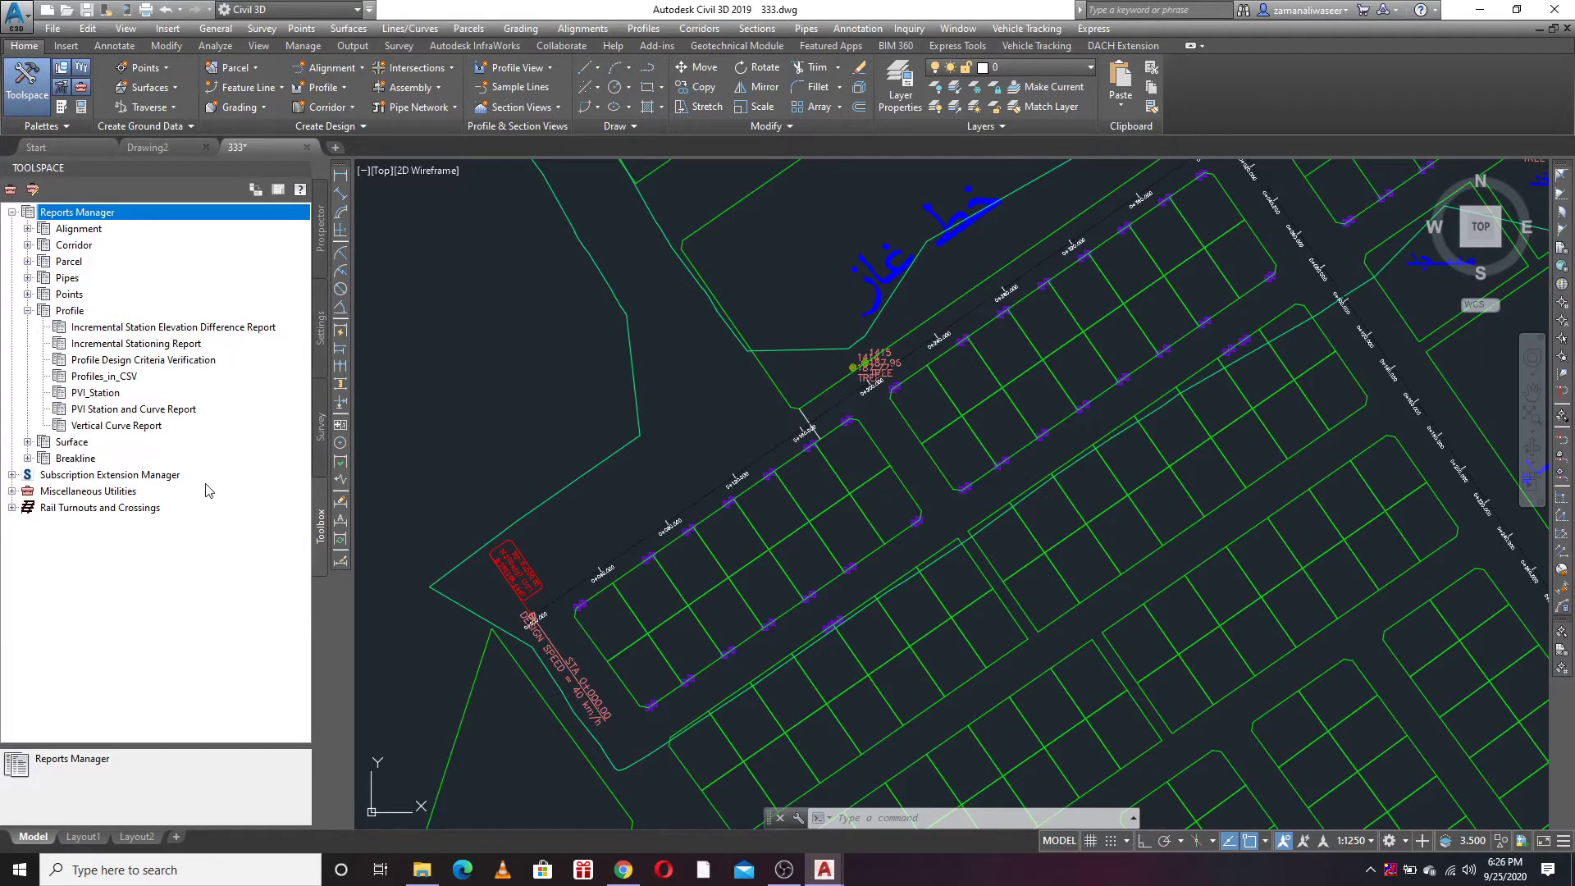
click(117, 328)
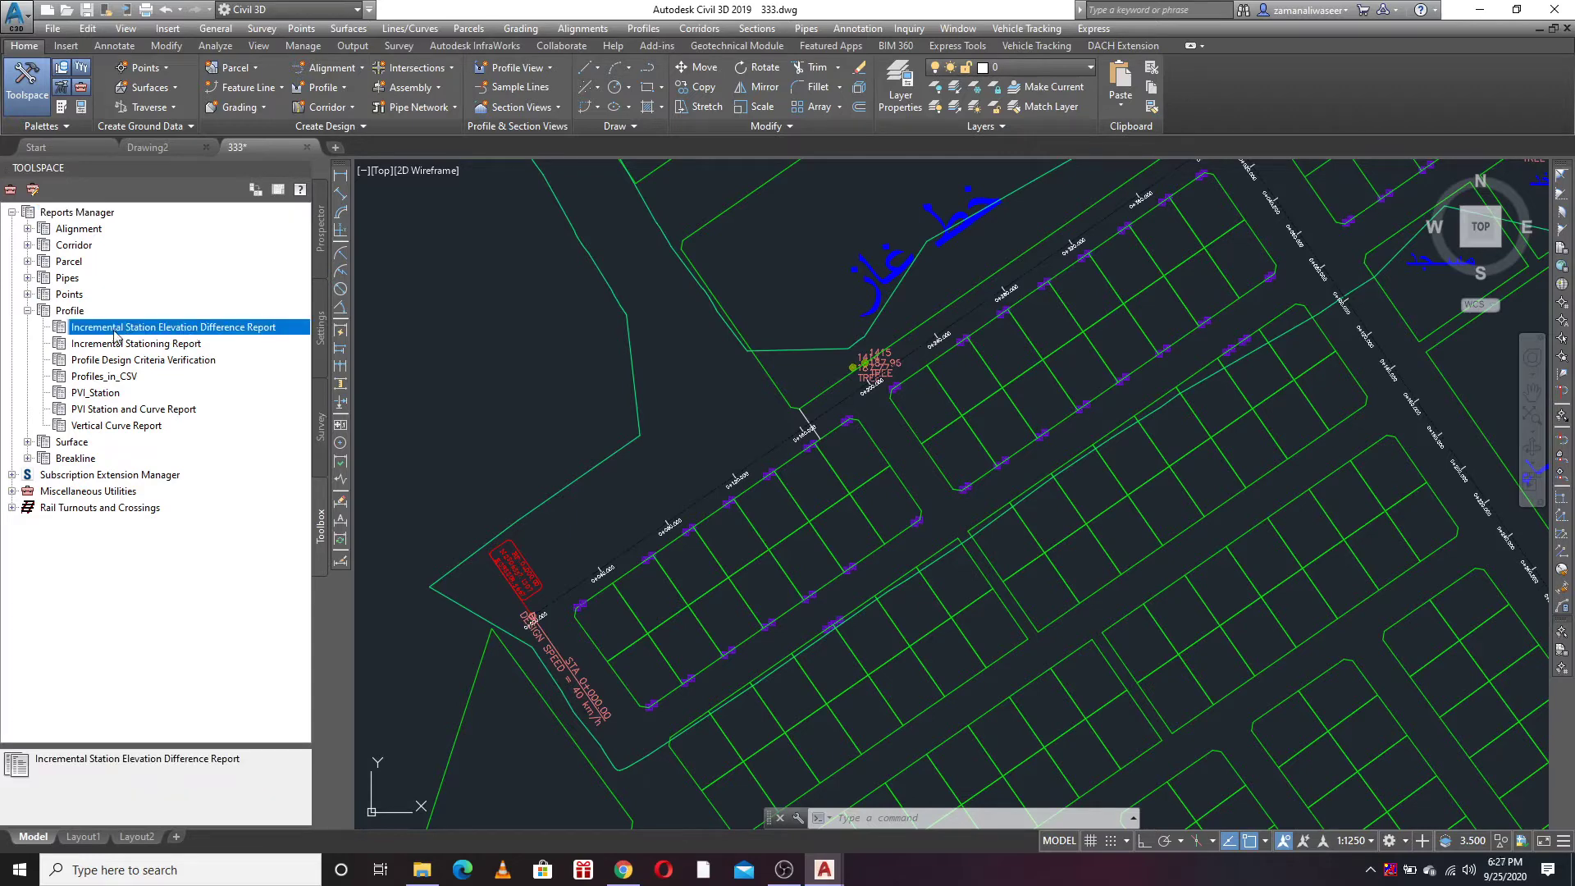
right_click(117, 334)
click(146, 342)
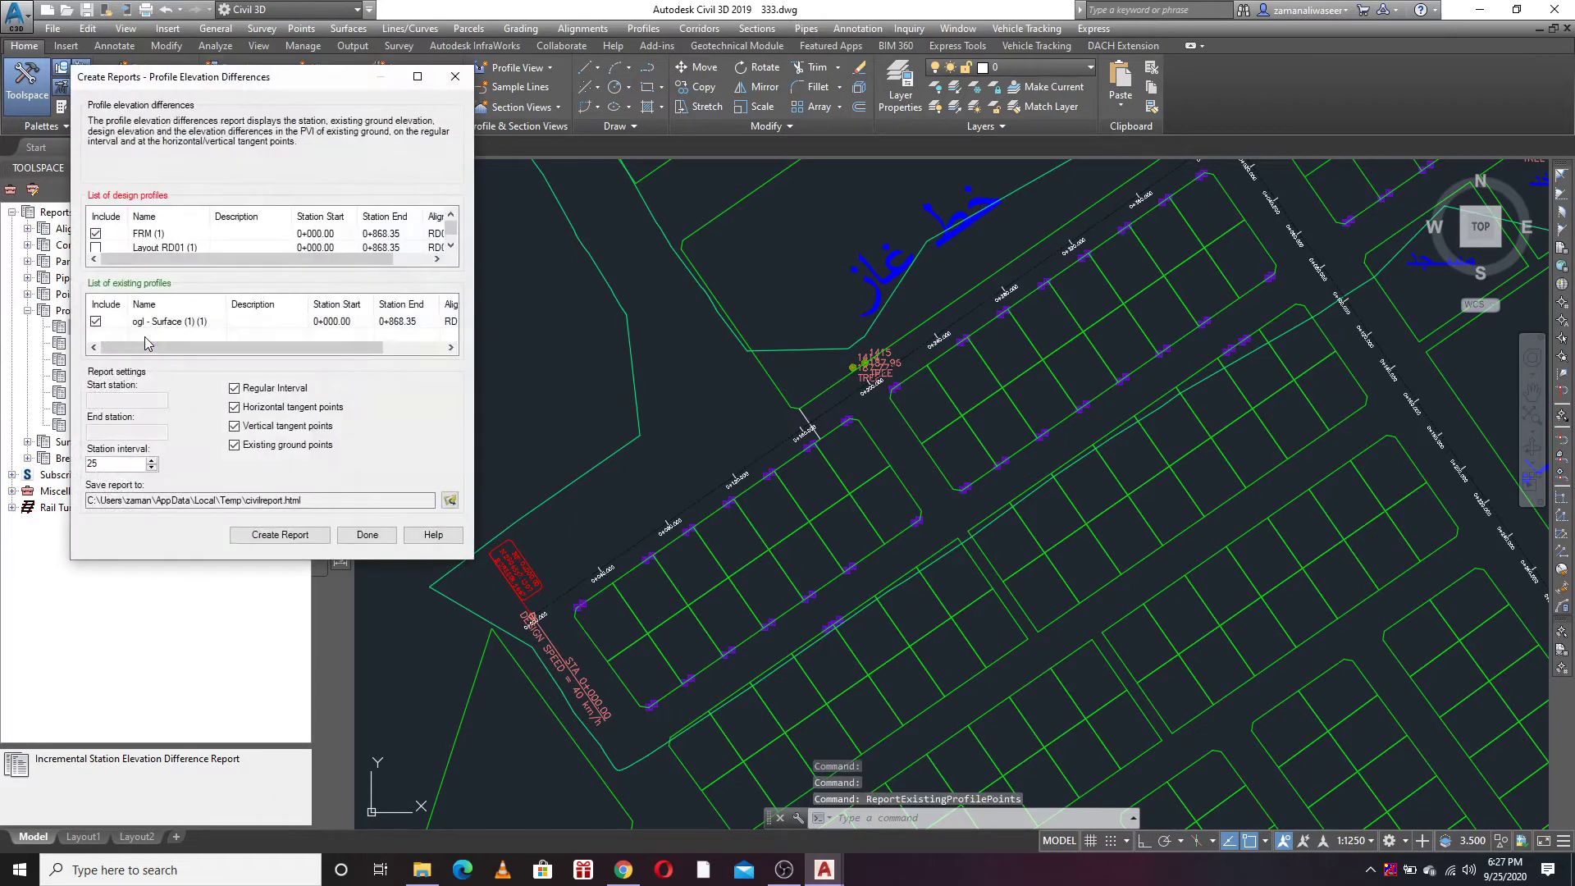
Step: Configure the elevation difference report for design profile LayoutRs01 with a station interval of 10, reporting regular intervals only
drag(217, 74, 524, 64)
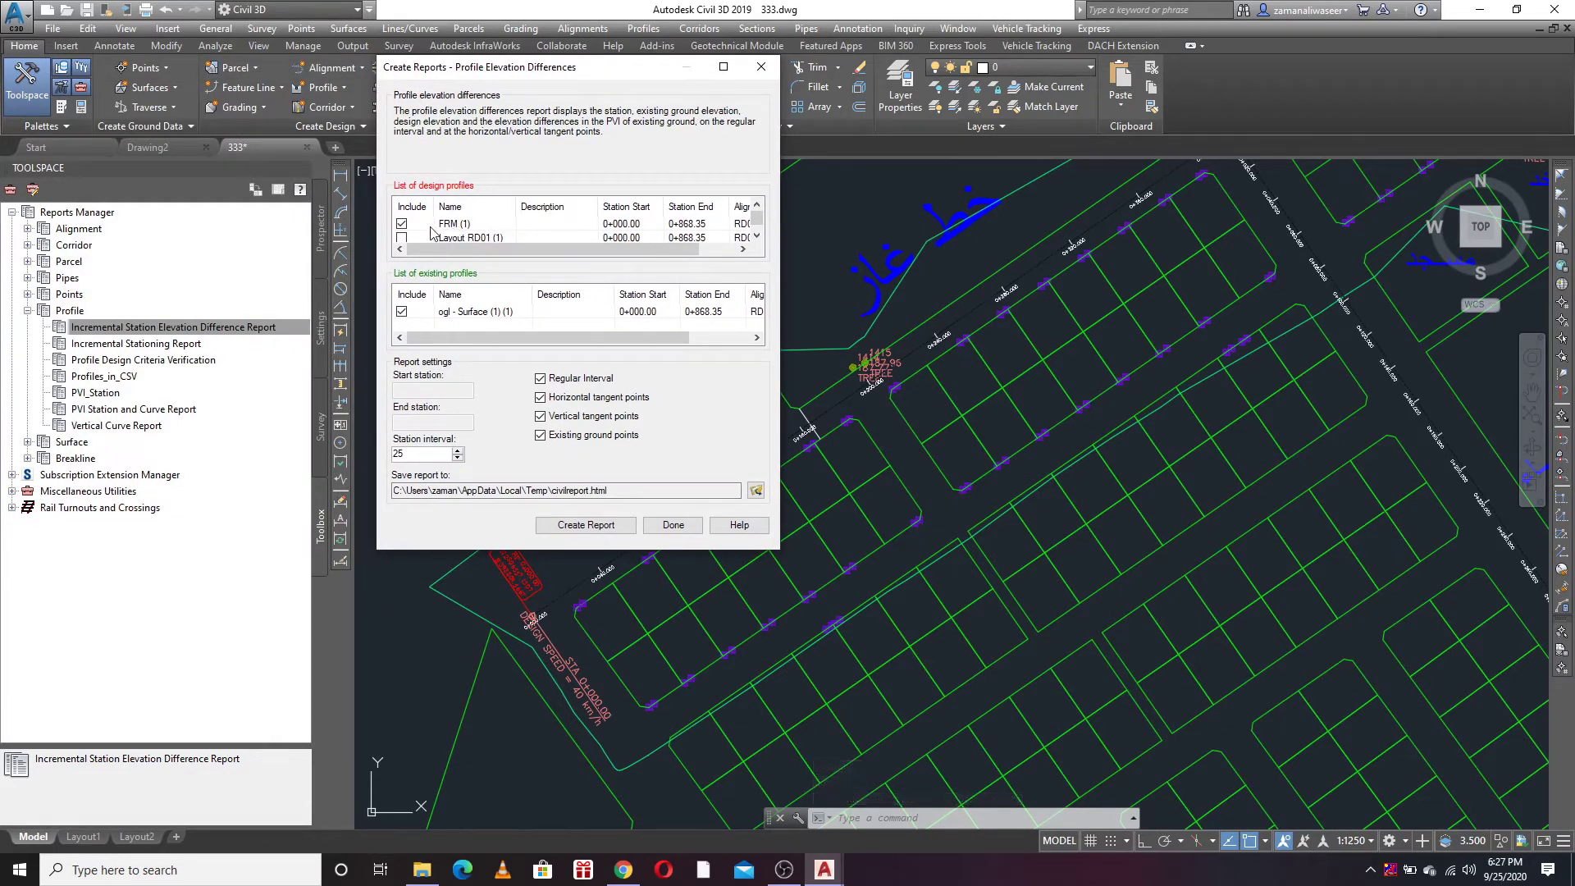
scroll(434, 234, down, 1)
scroll(404, 229, down, 1)
click(401, 224)
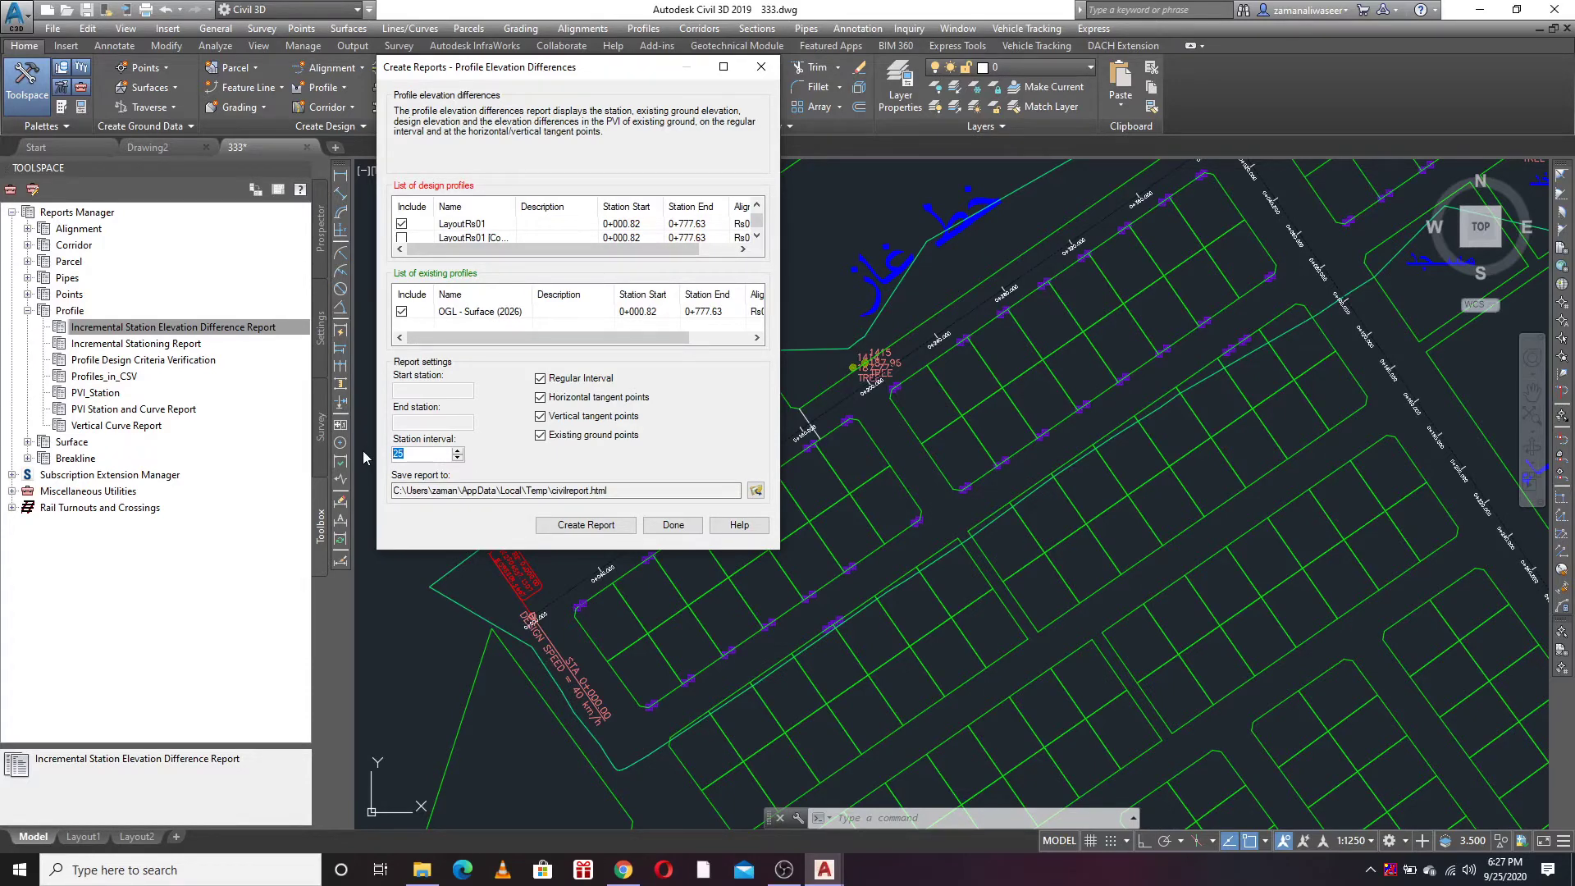
text(10)
click(540, 398)
Step: Set the report to be saved on the Desktop as an Excel 97-2003 workbook named r1
click(755, 490)
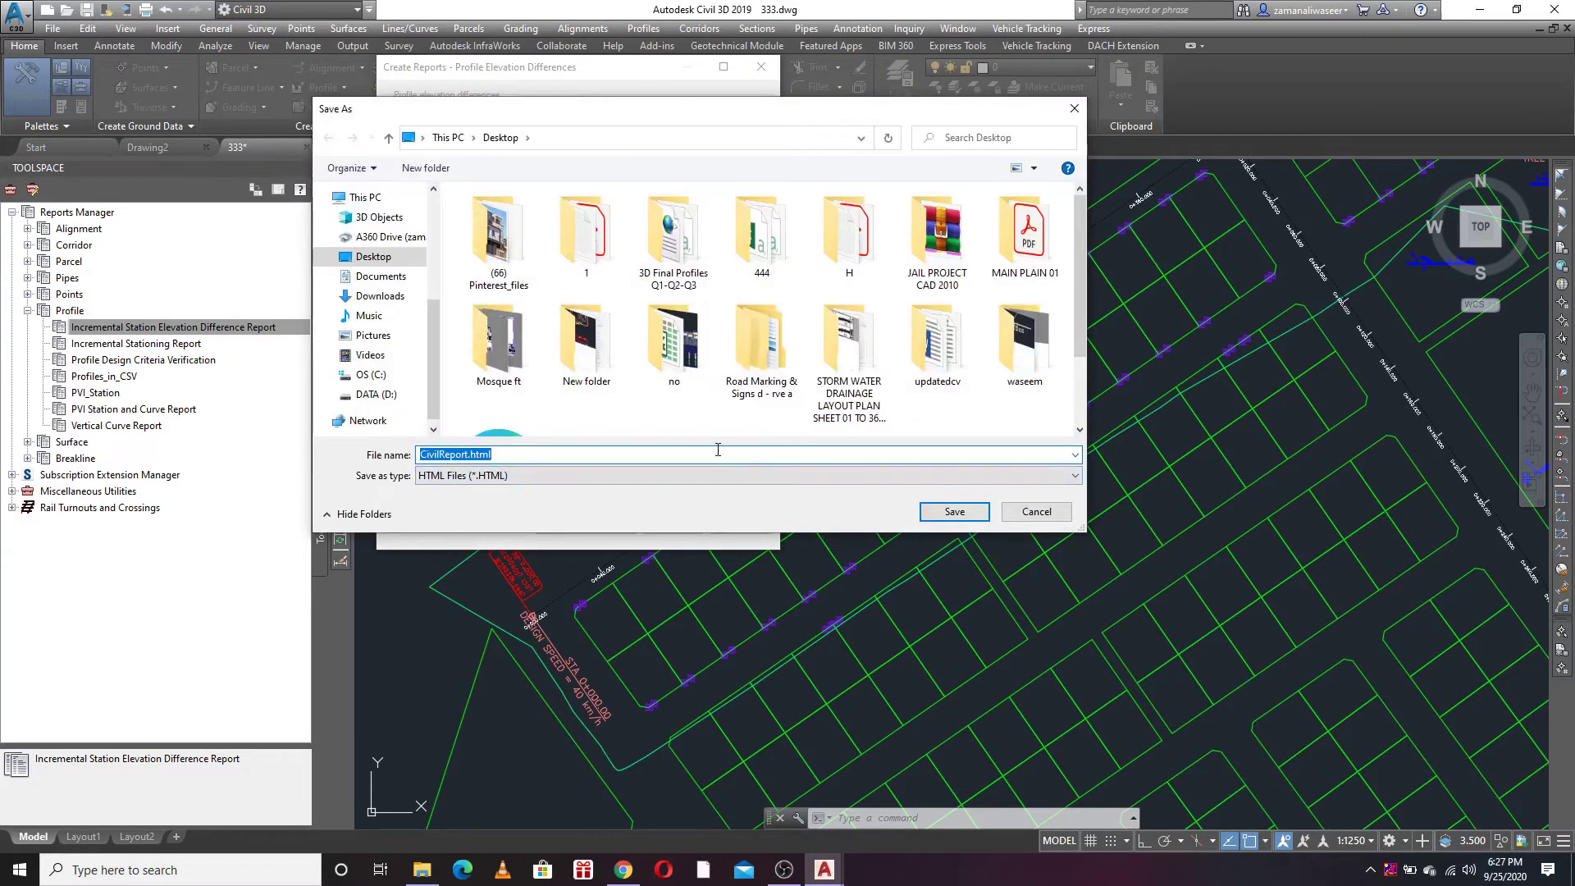
click(548, 476)
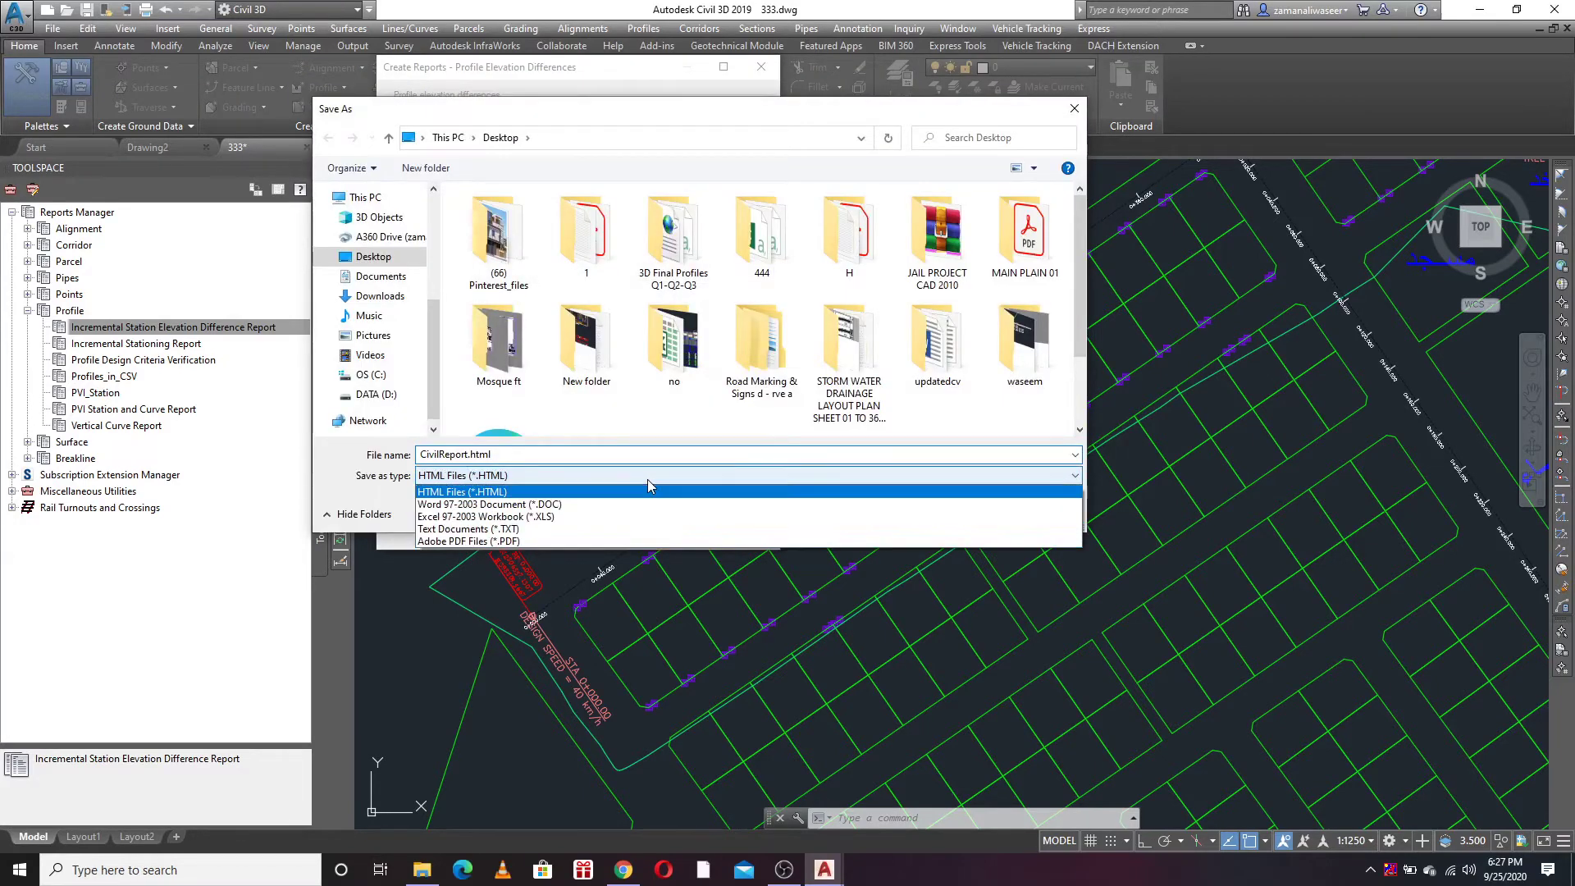
click(535, 517)
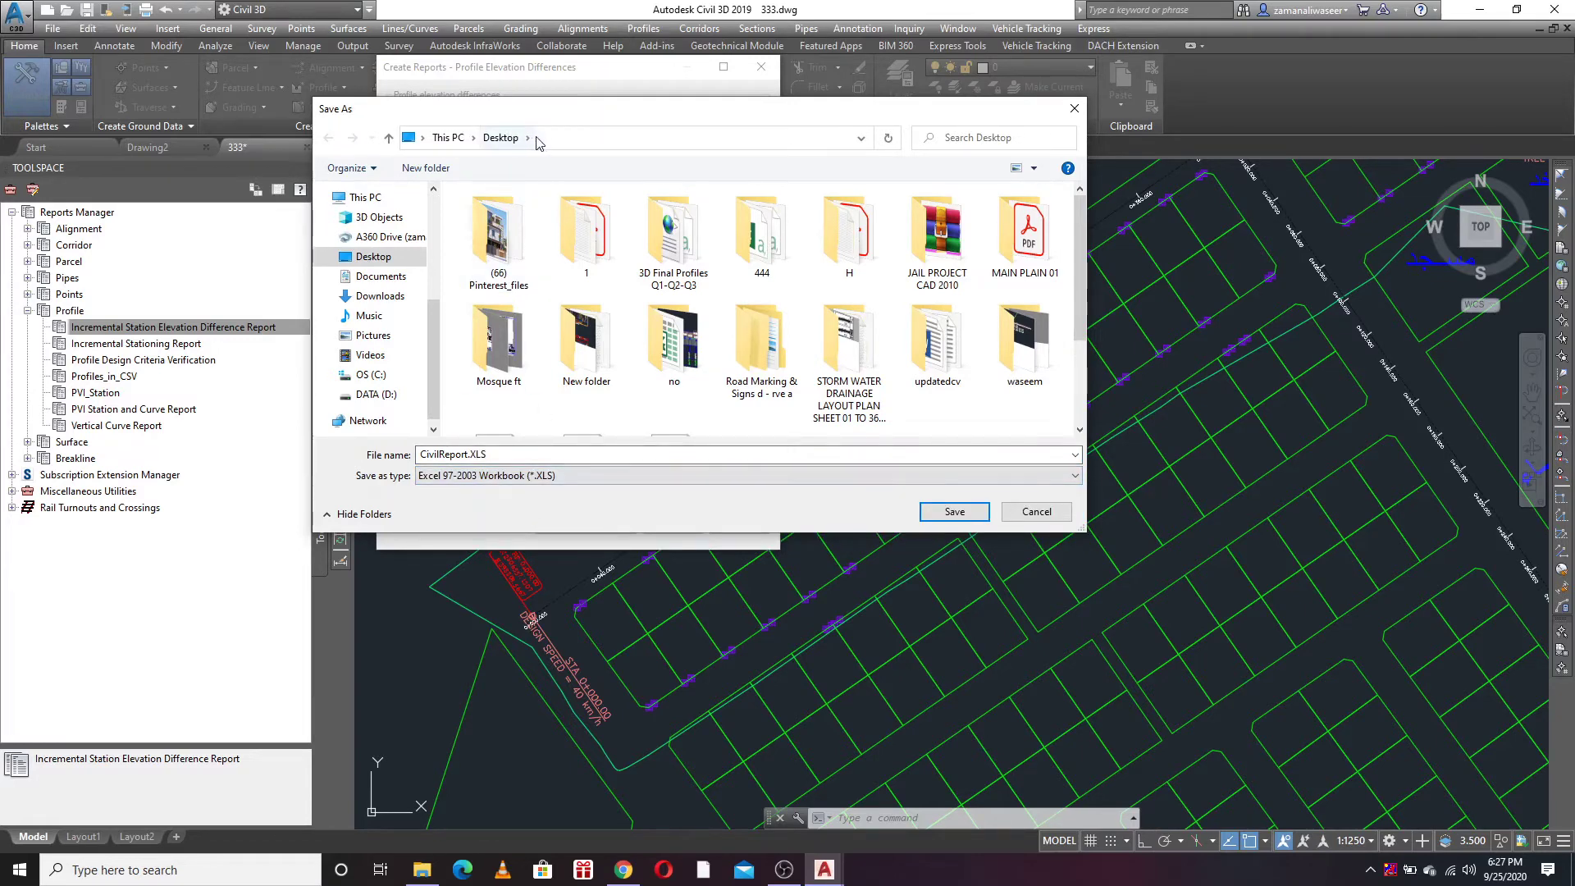
click(441, 455)
text(r1)
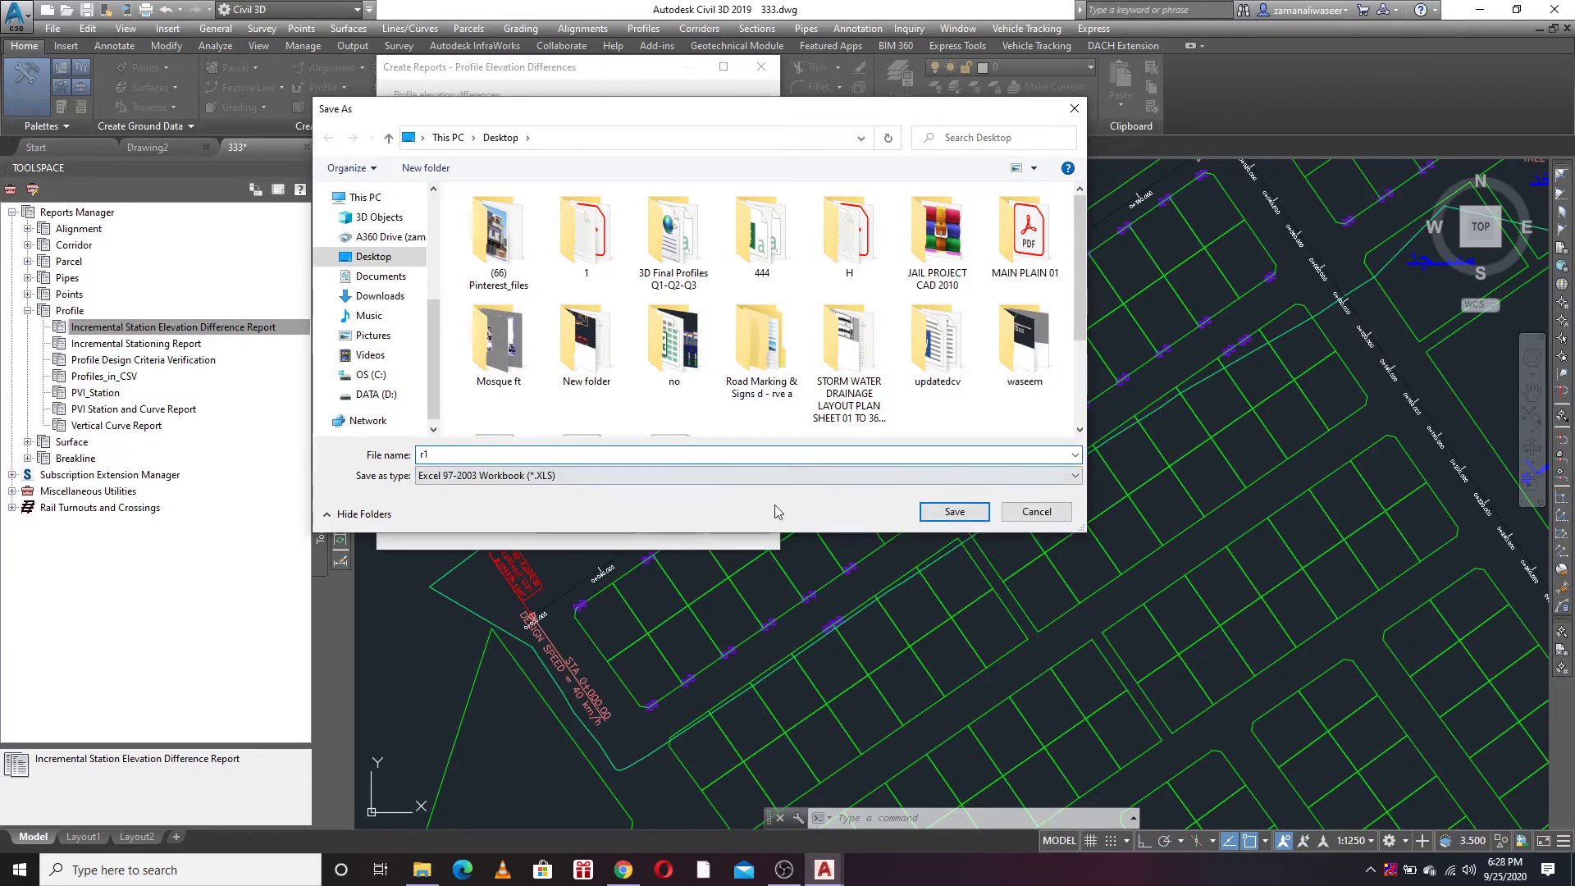
click(937, 510)
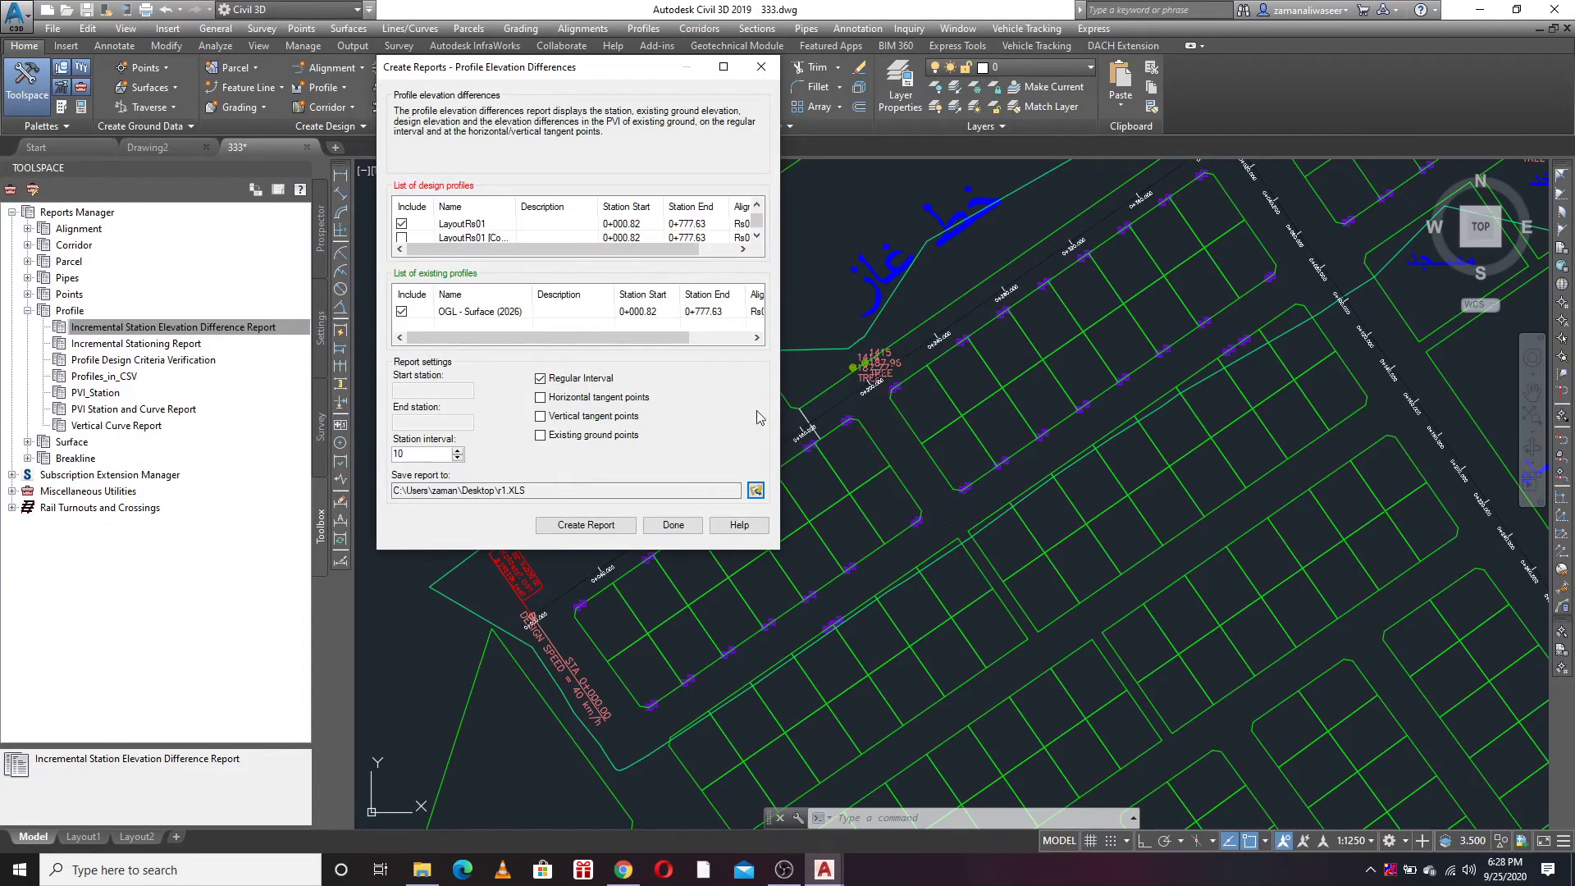
Step: Create the profile elevation differences report despite the missing static profiles and dismiss the Office activation wizard in Excel
click(564, 525)
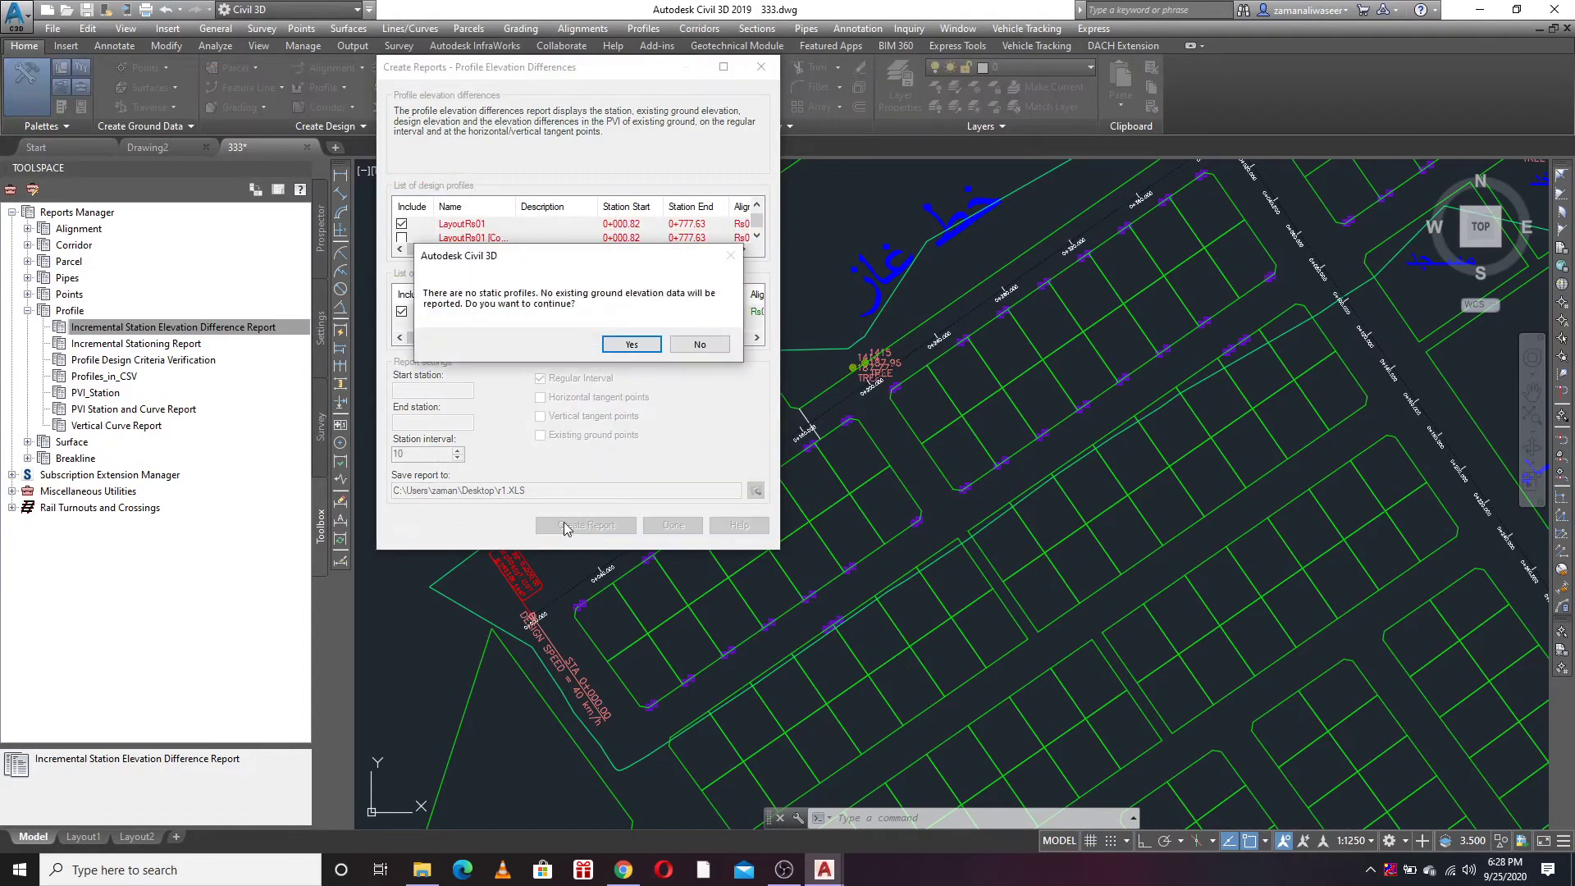
click(621, 344)
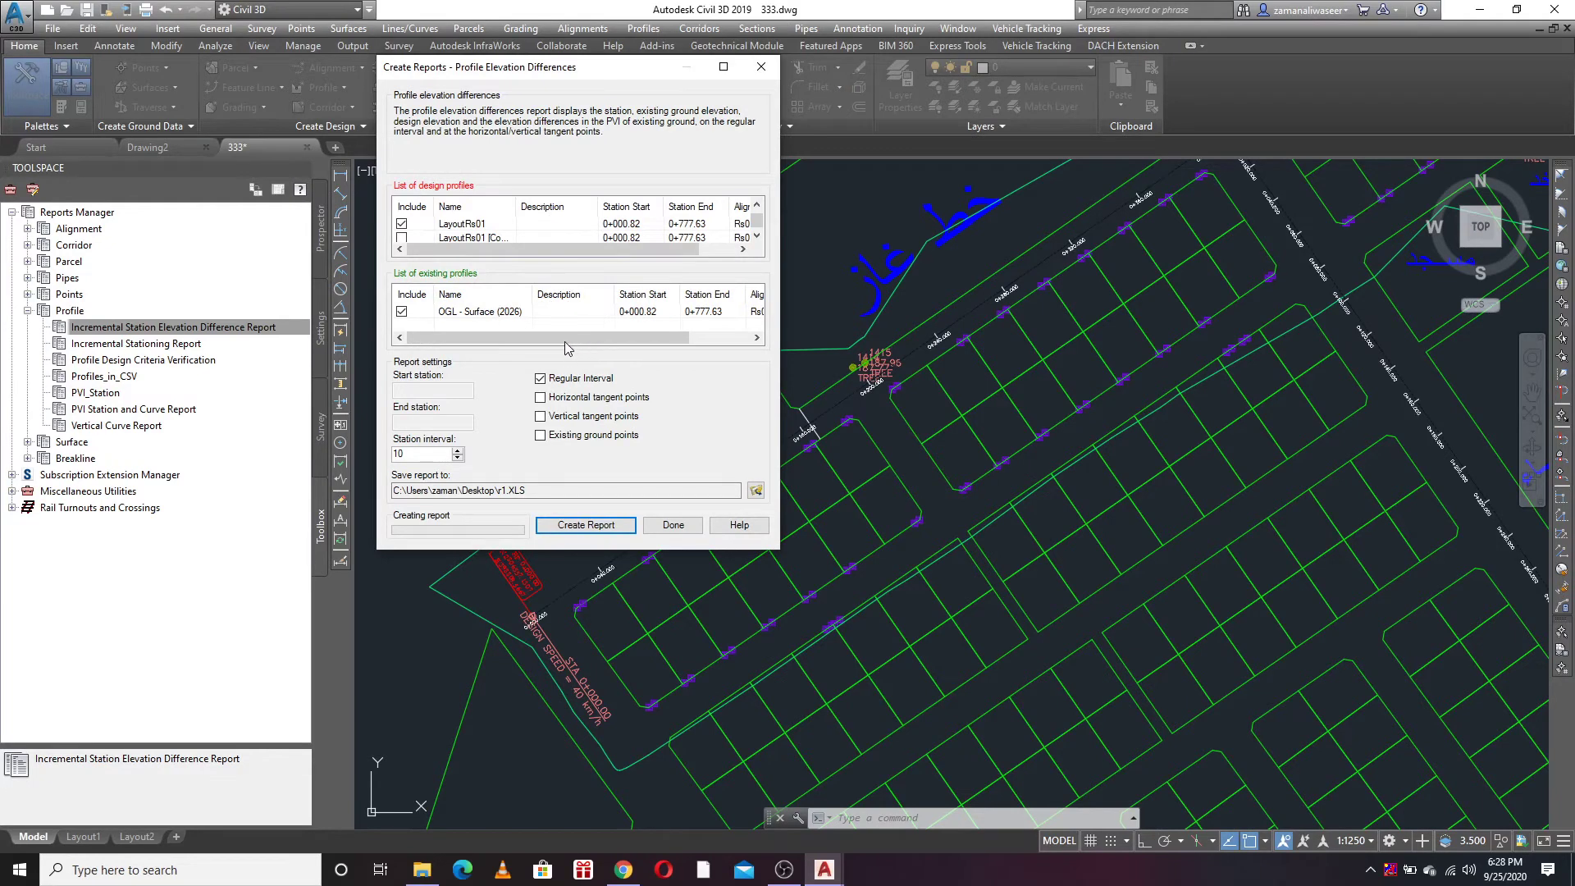
click(574, 525)
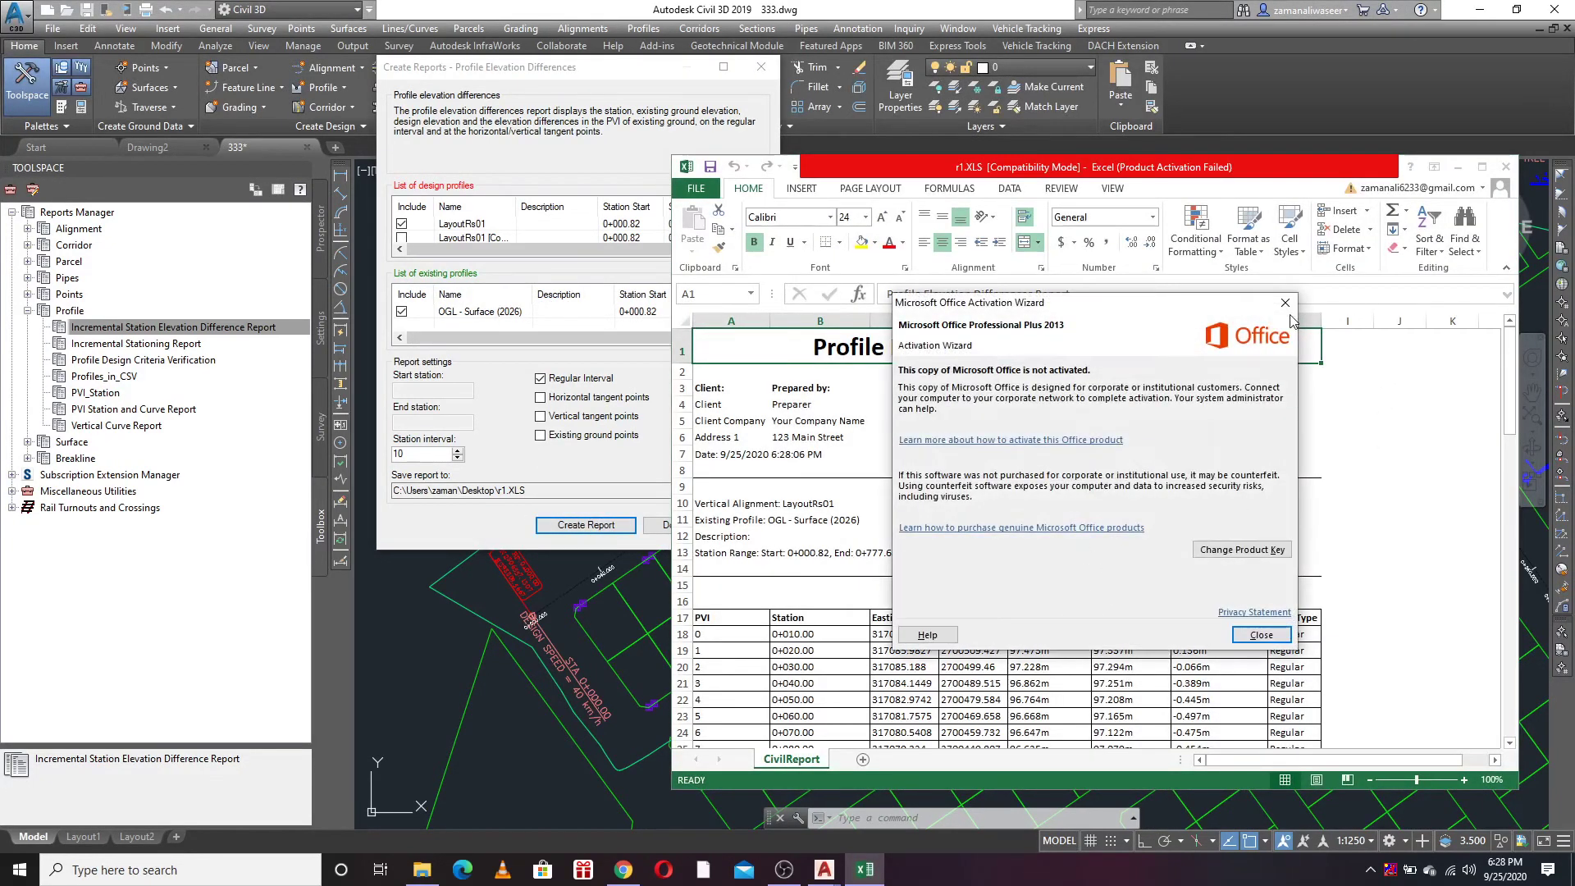
click(1286, 303)
Step: Examine the report's existing elevation column and its stations at 10 m intervals
scroll(932, 669, down, 5)
scroll(933, 668, up, 2)
scroll(1119, 410, up, 1)
drag(1043, 449, 1045, 487)
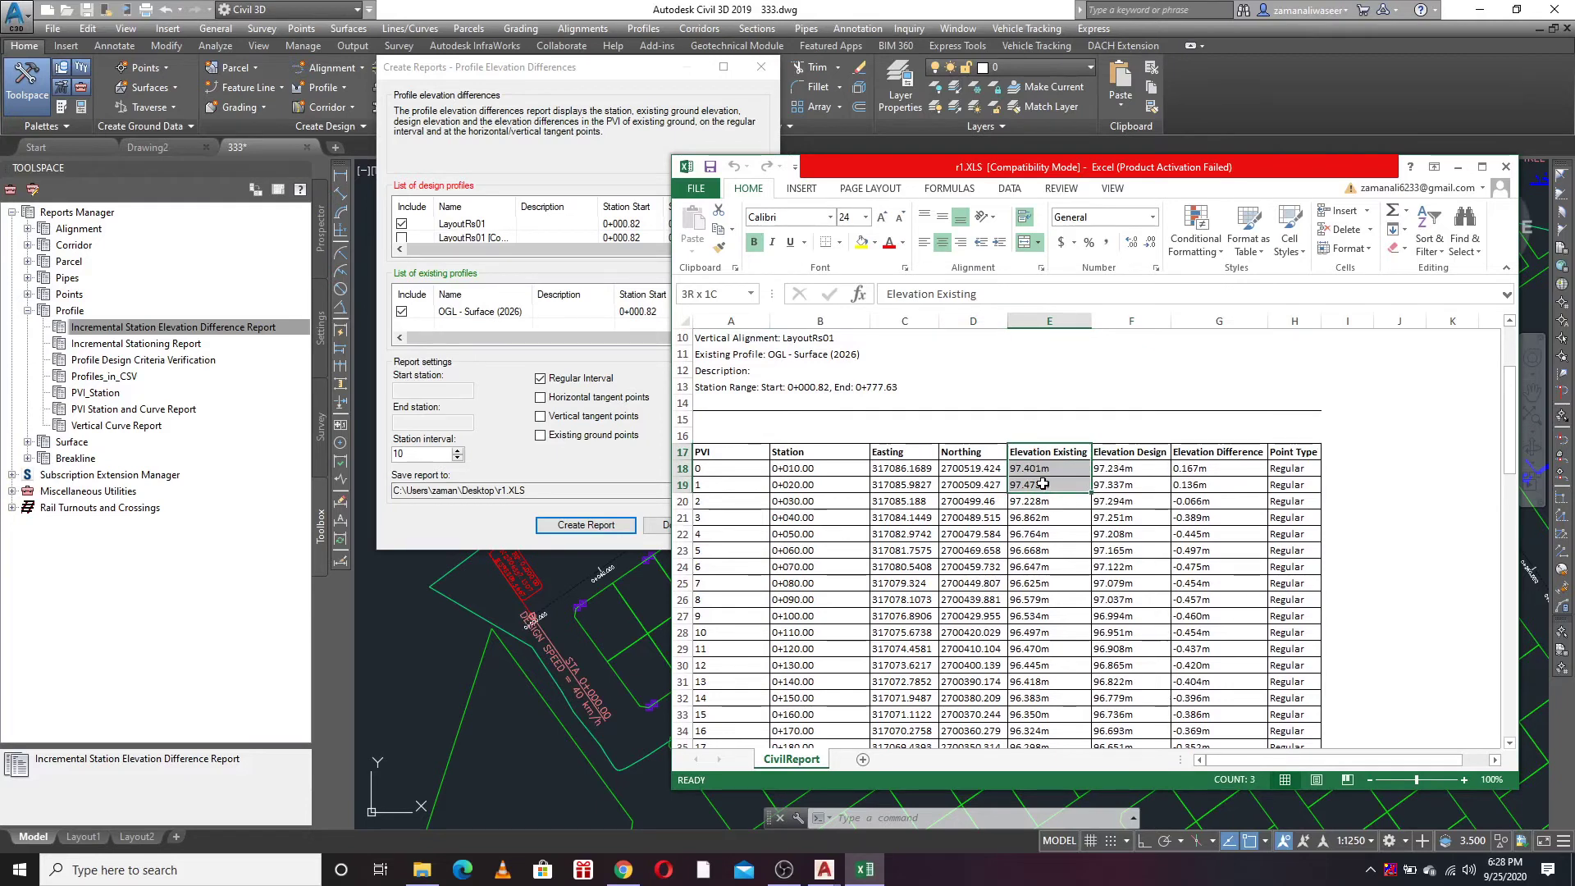
click(812, 485)
click(807, 518)
click(808, 567)
click(810, 599)
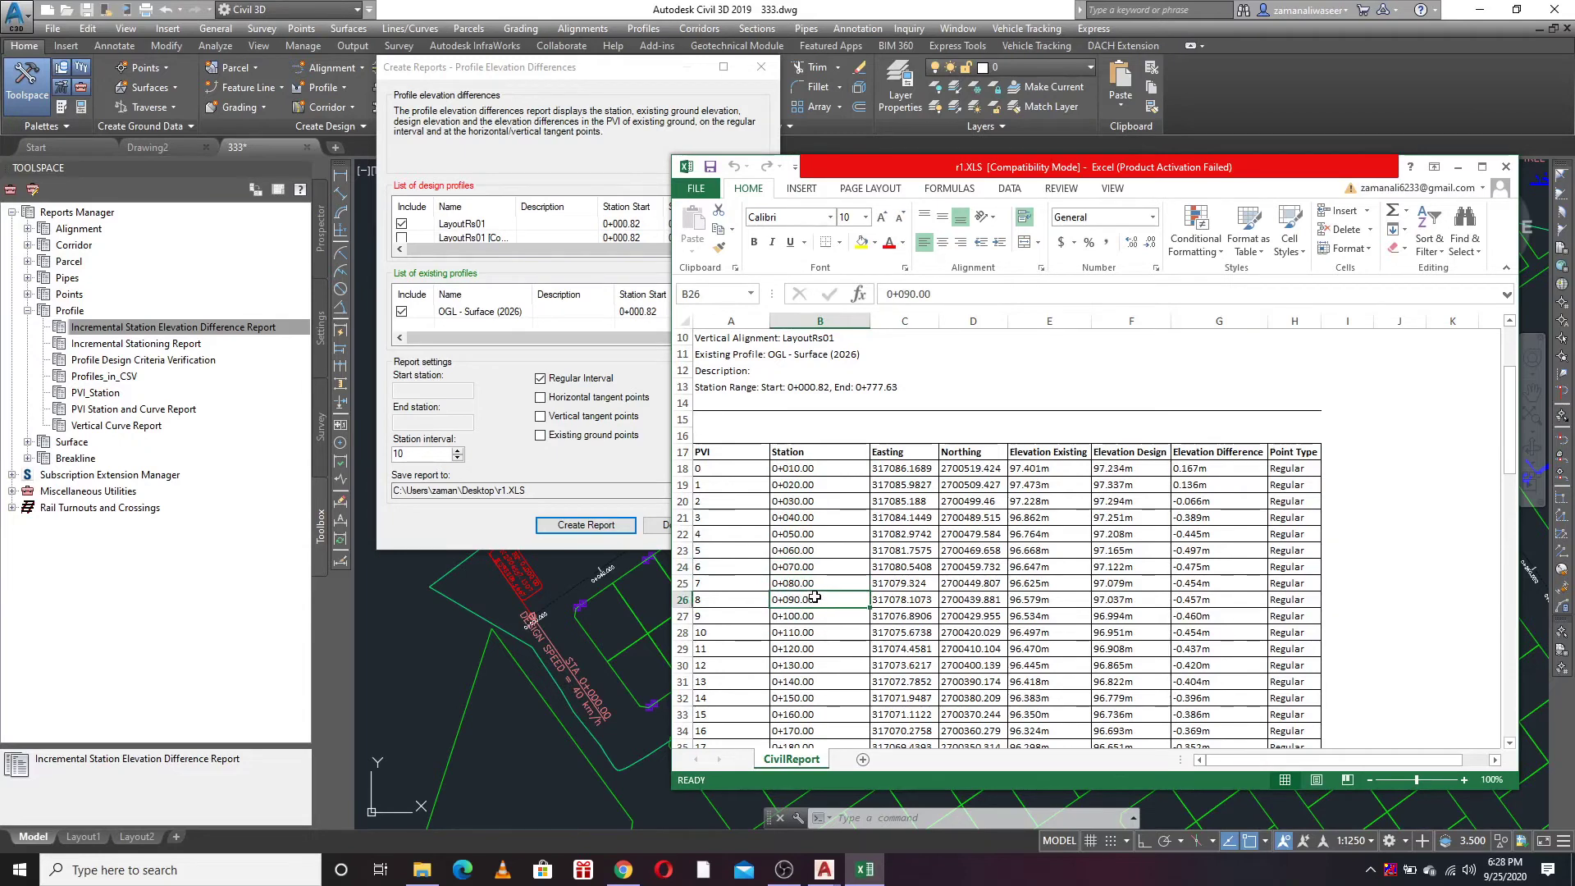
scroll(820, 574, down, 2)
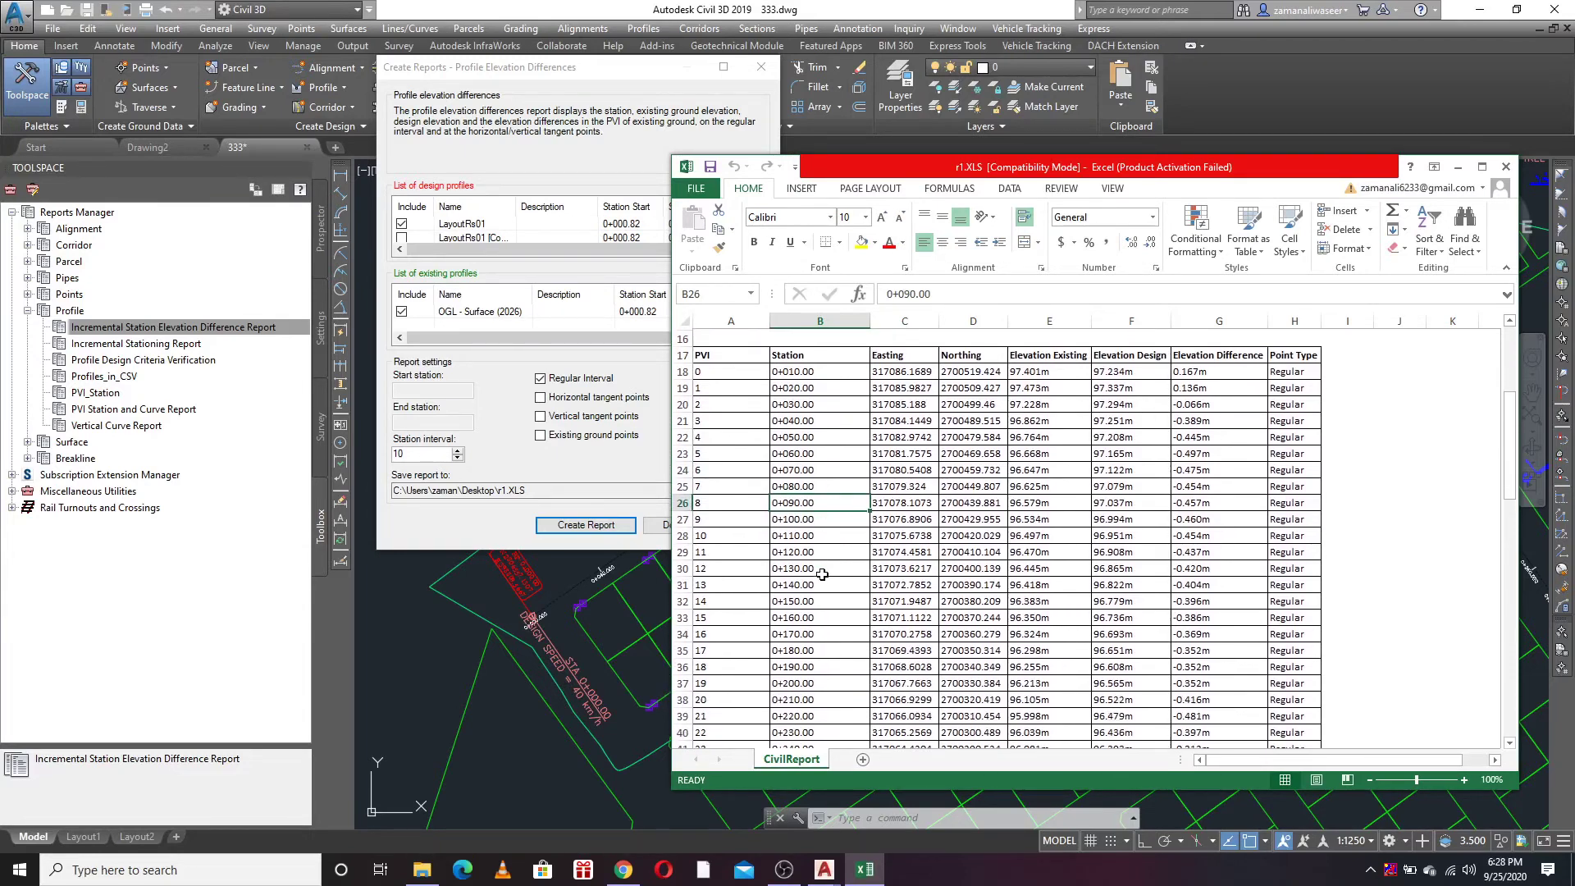
Step: Check the easting, northing, existing elevation, design elevation and elevation difference for station 0+100.00
click(836, 524)
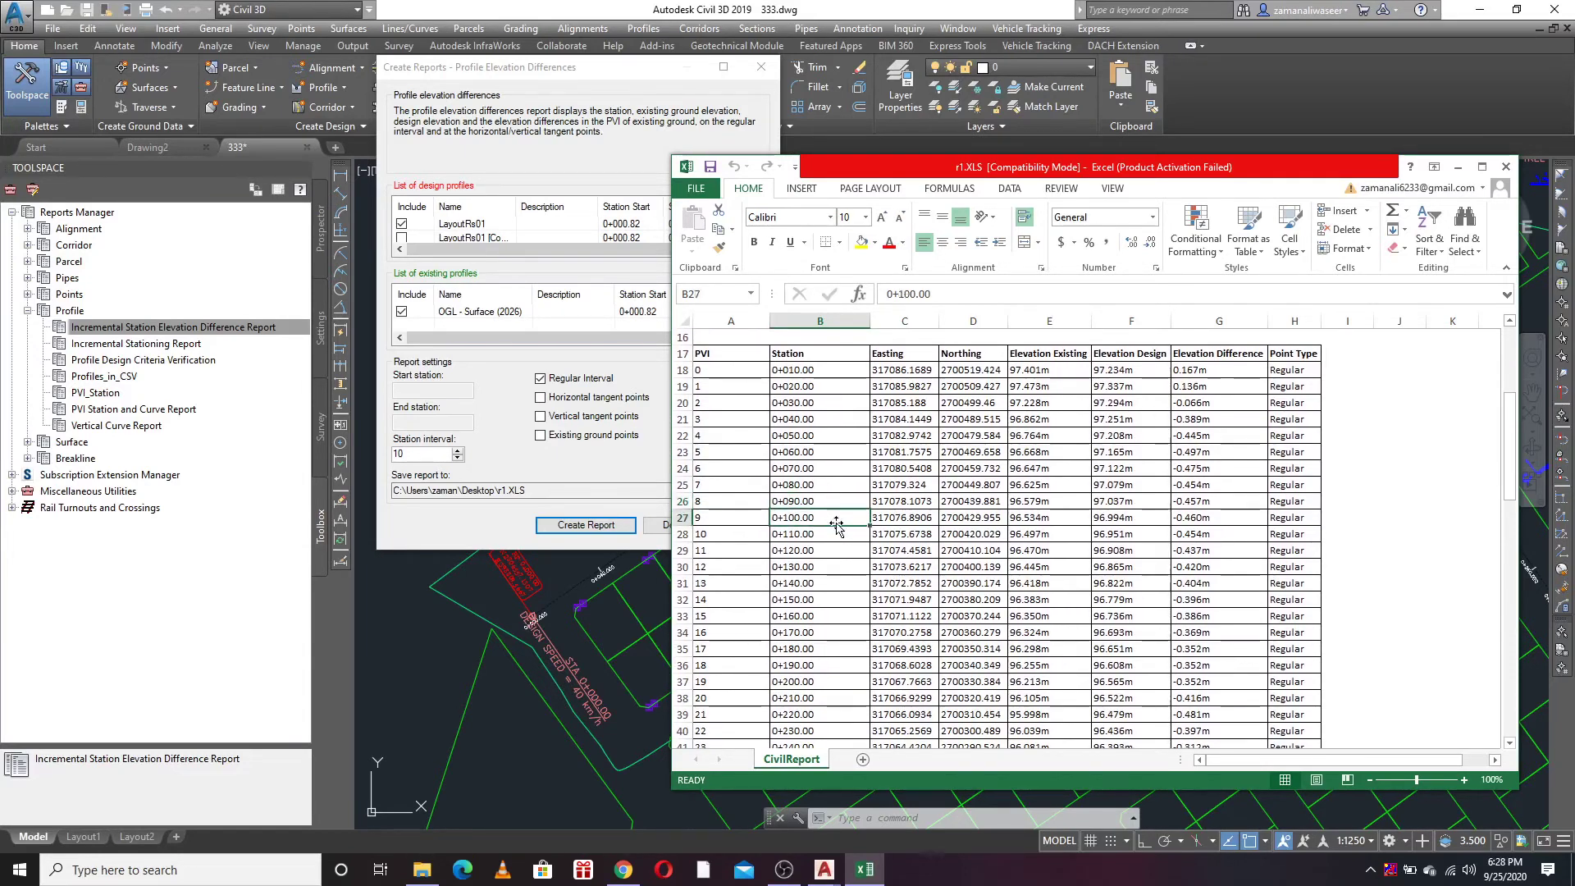
click(924, 517)
click(972, 520)
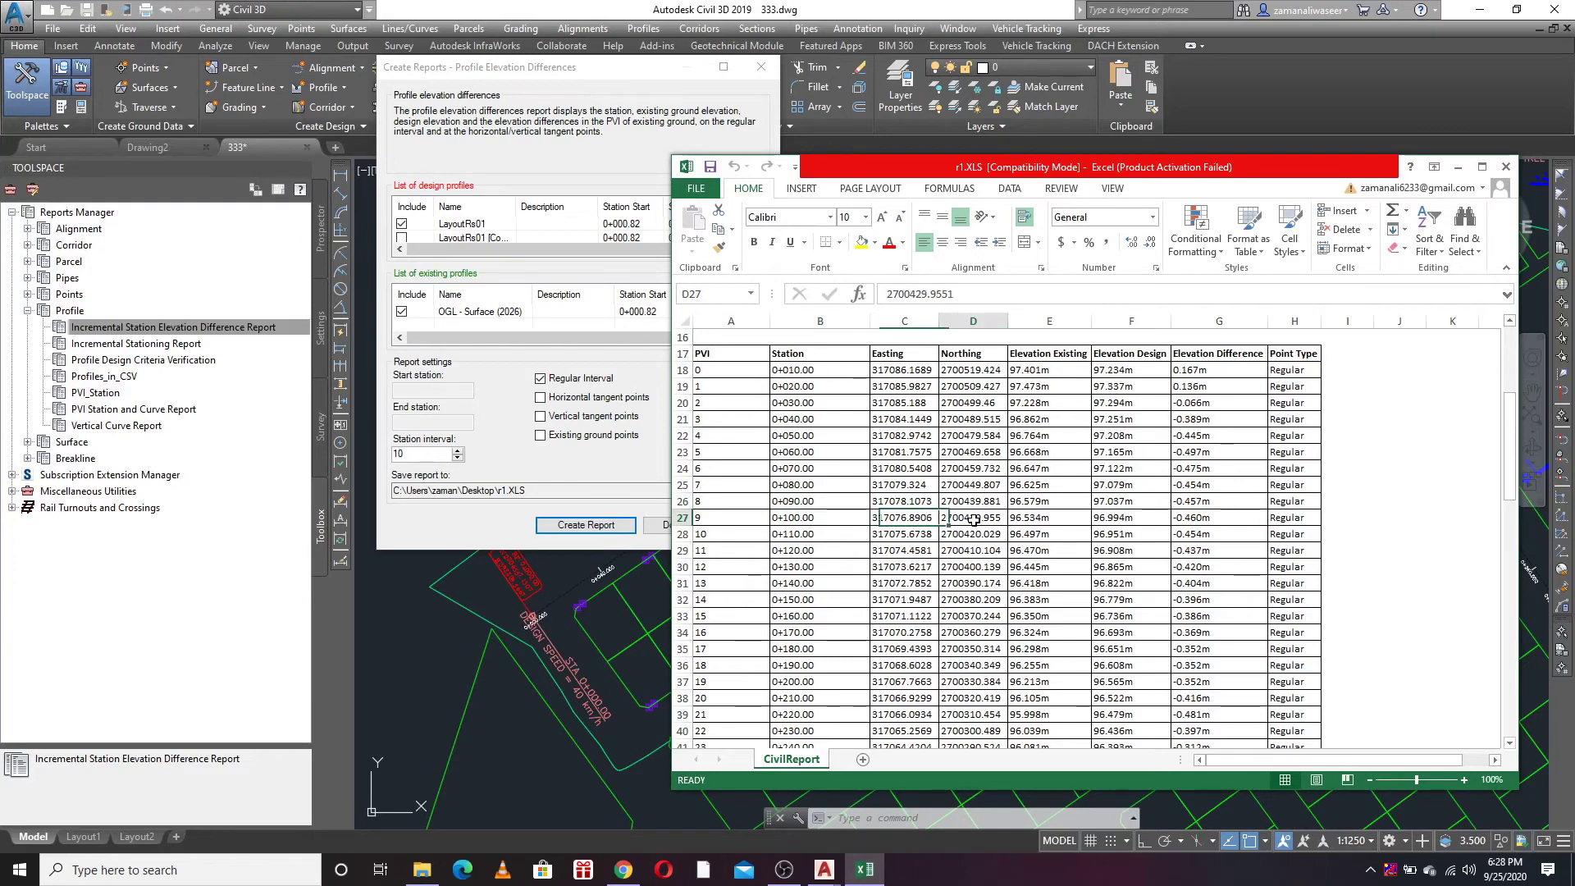
click(1039, 519)
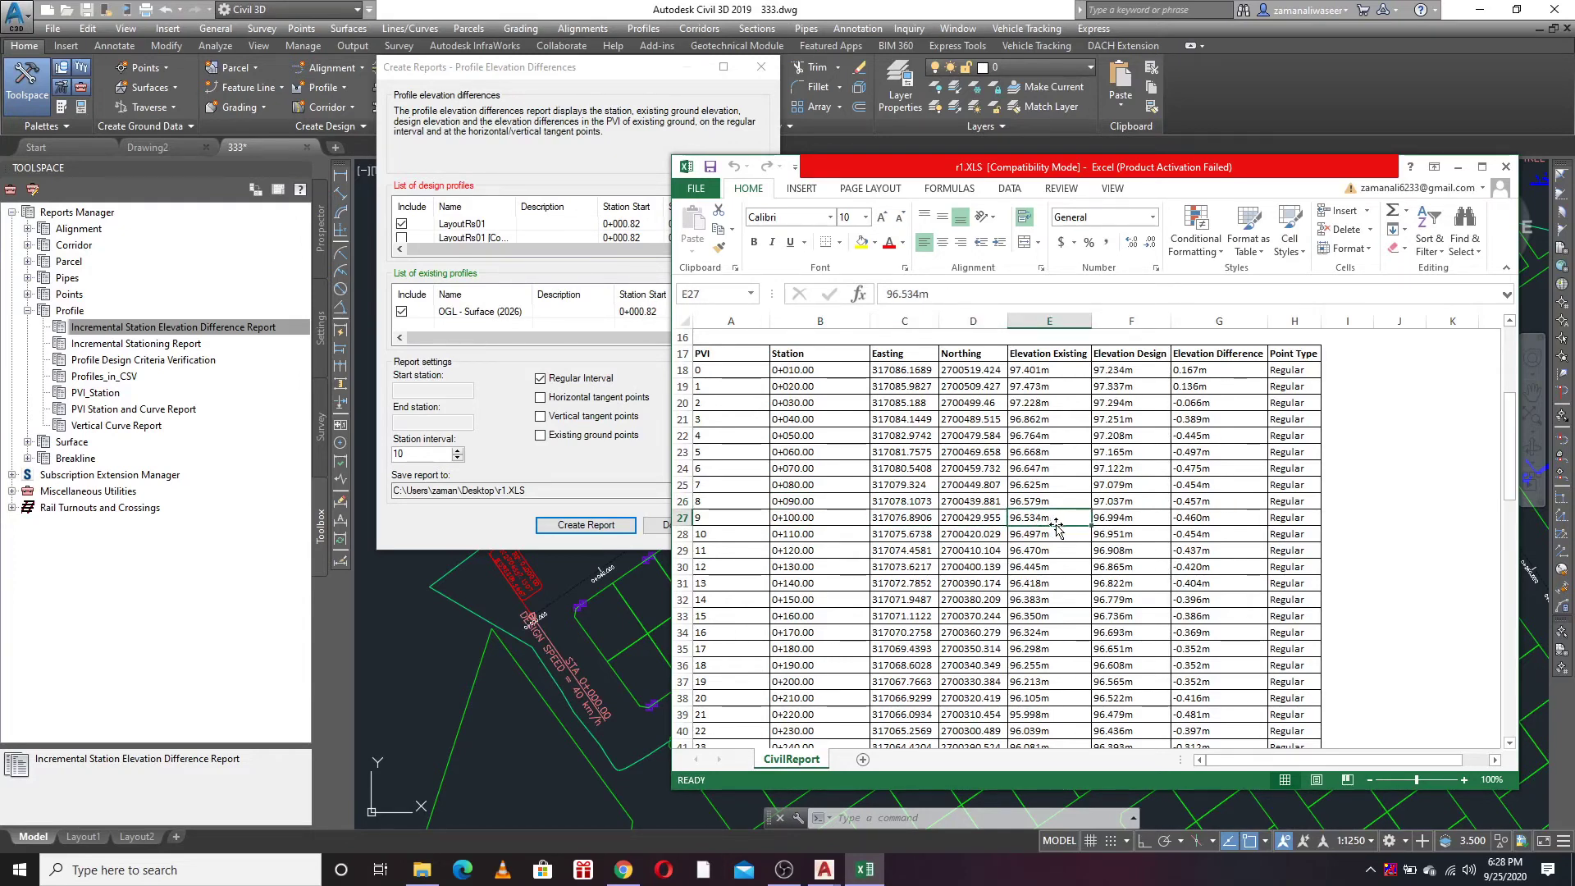
click(1144, 522)
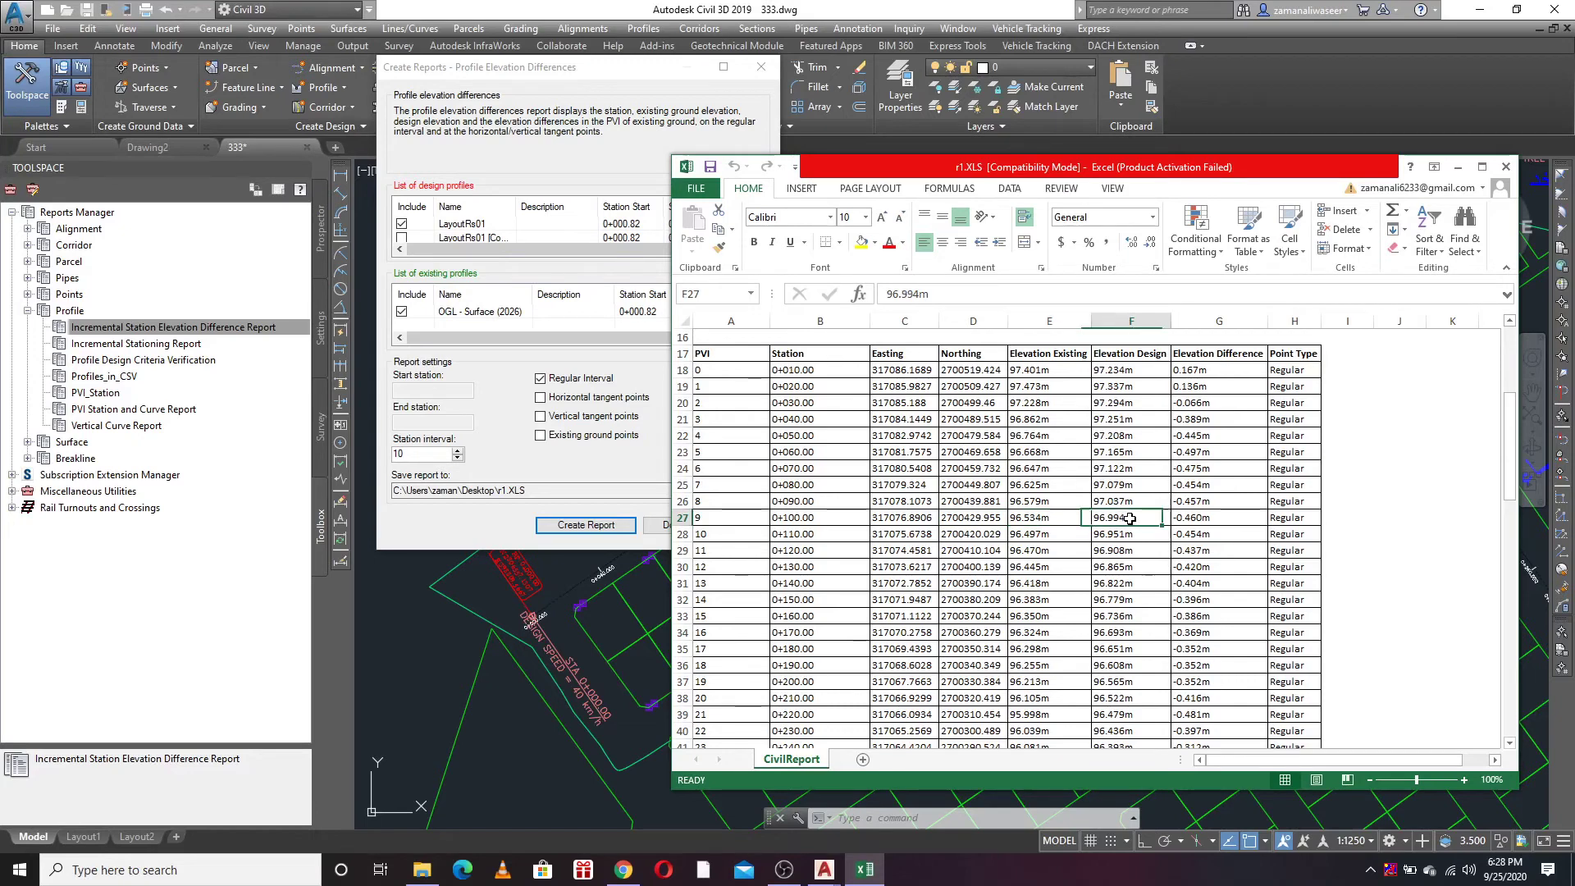
click(1199, 545)
click(1205, 522)
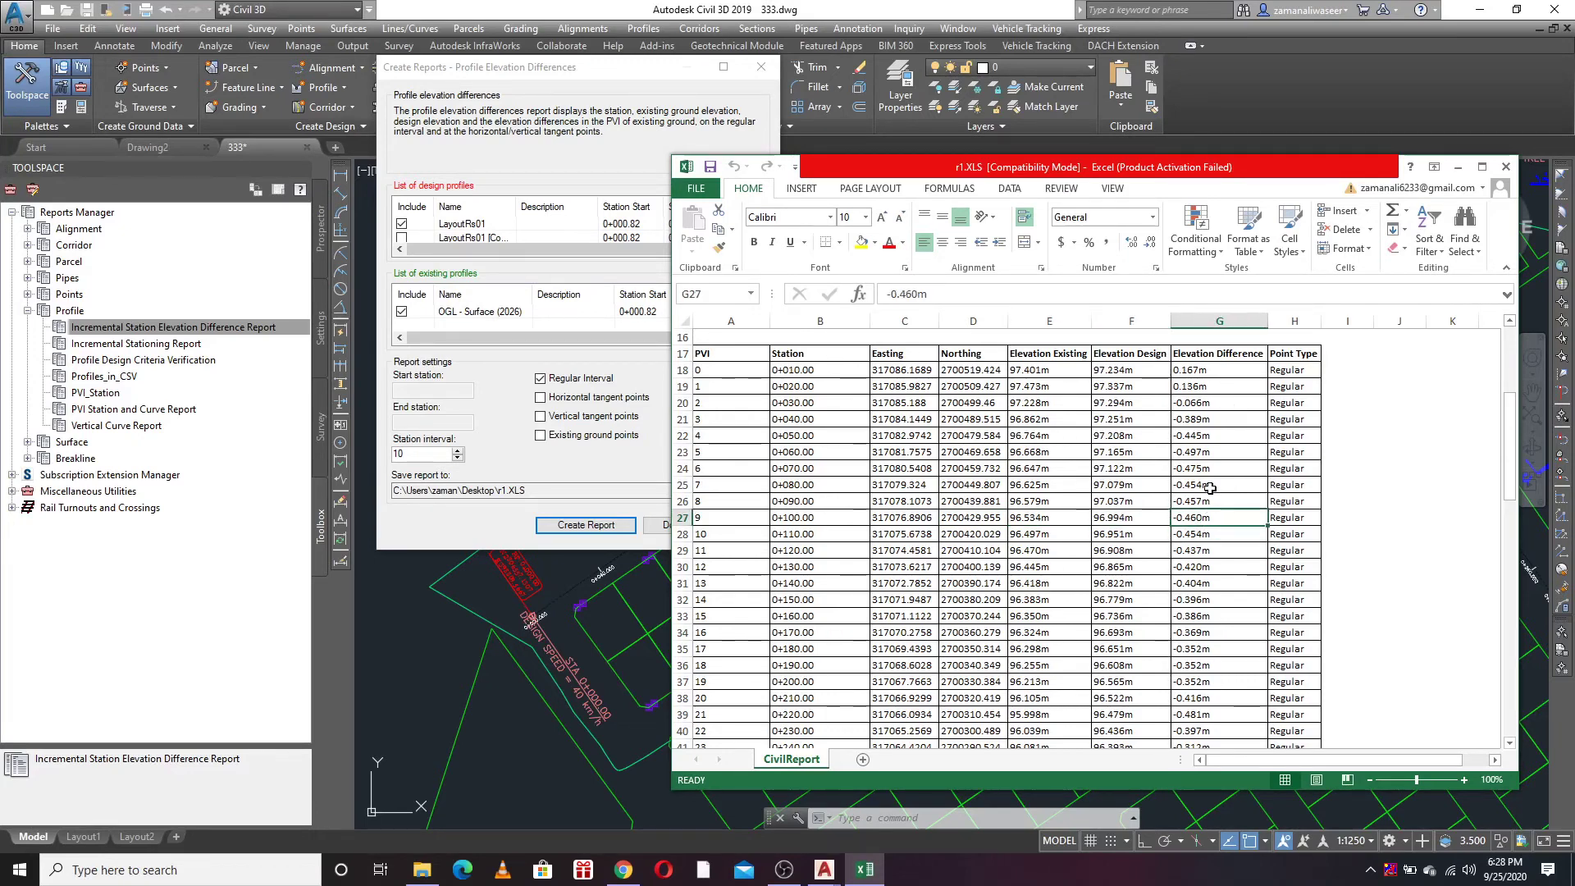
Step: Look through the remaining stations of the report and return to its title and header details
click(1173, 566)
scroll(809, 558, up, 5)
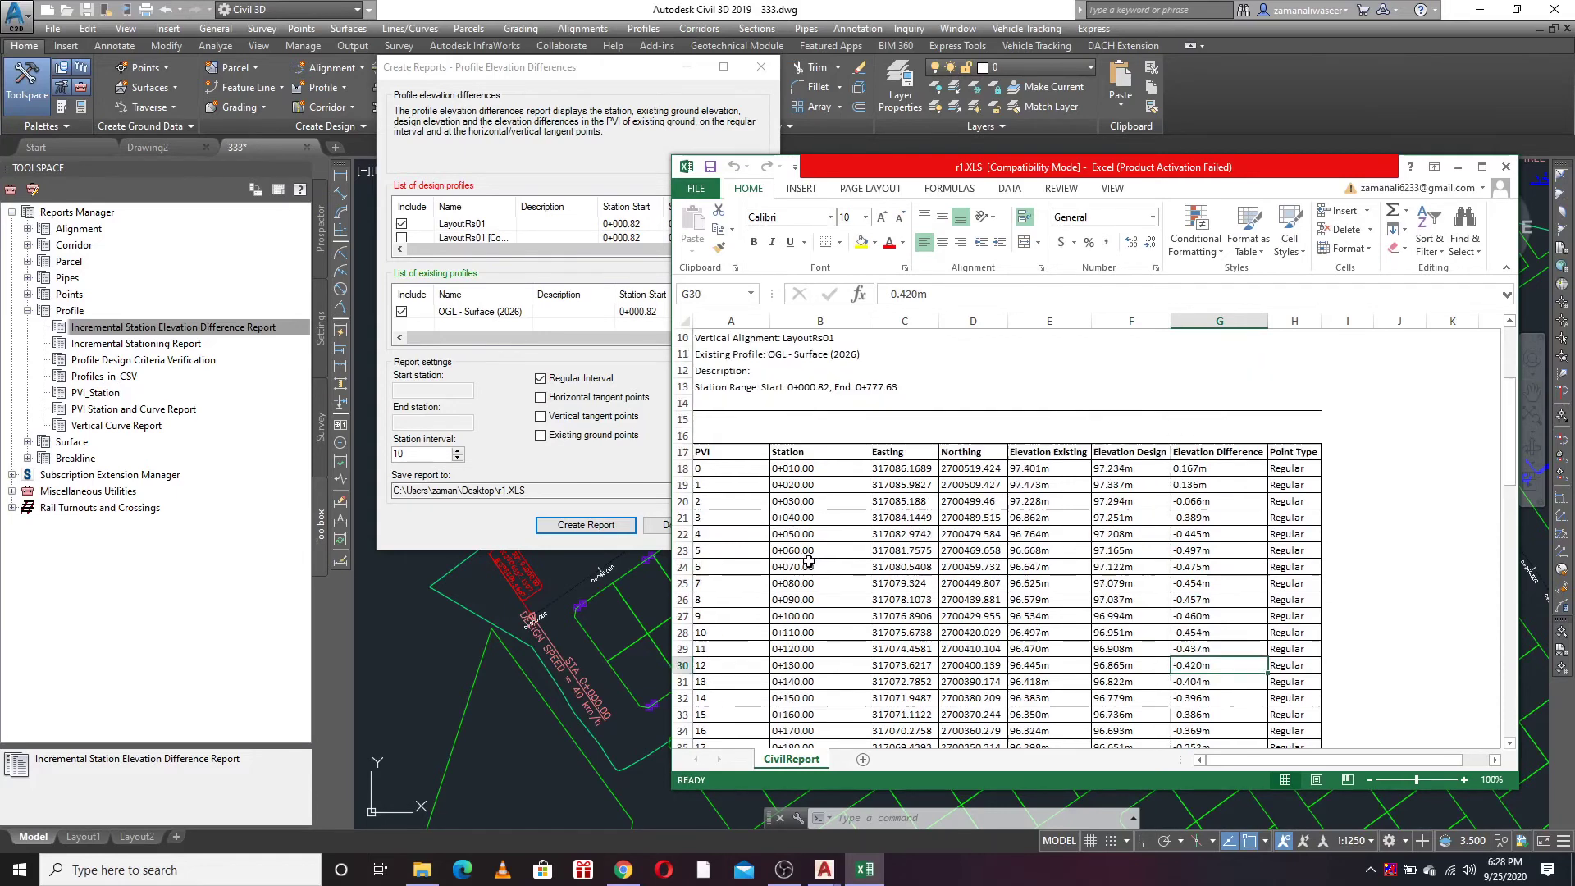
scroll(809, 559, down, 20)
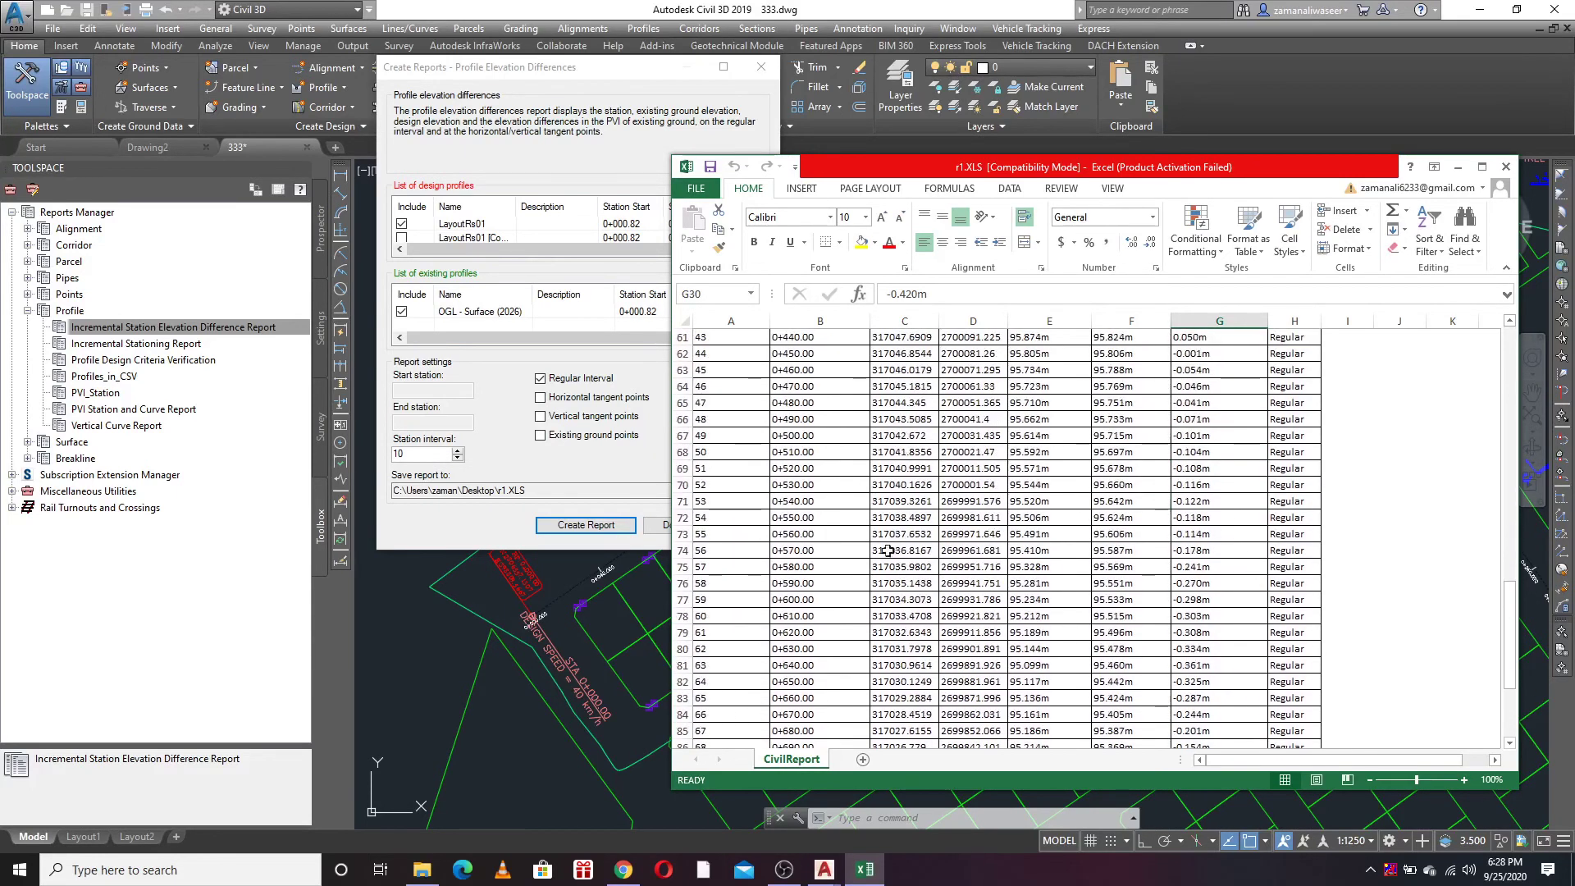
scroll(1082, 570, up, 13)
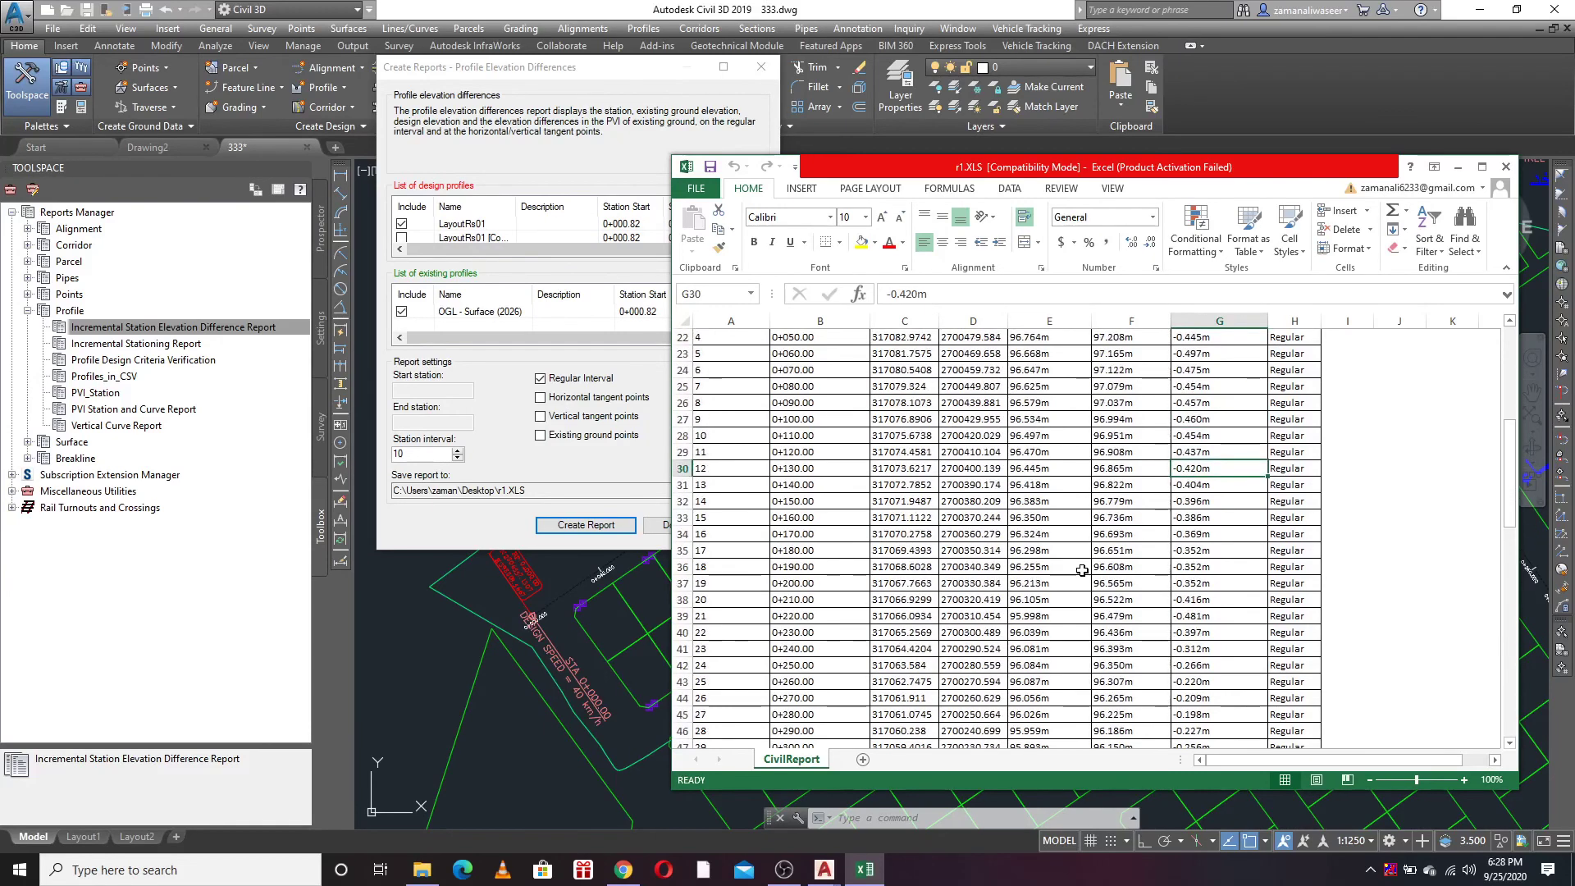
scroll(1082, 570, up, 13)
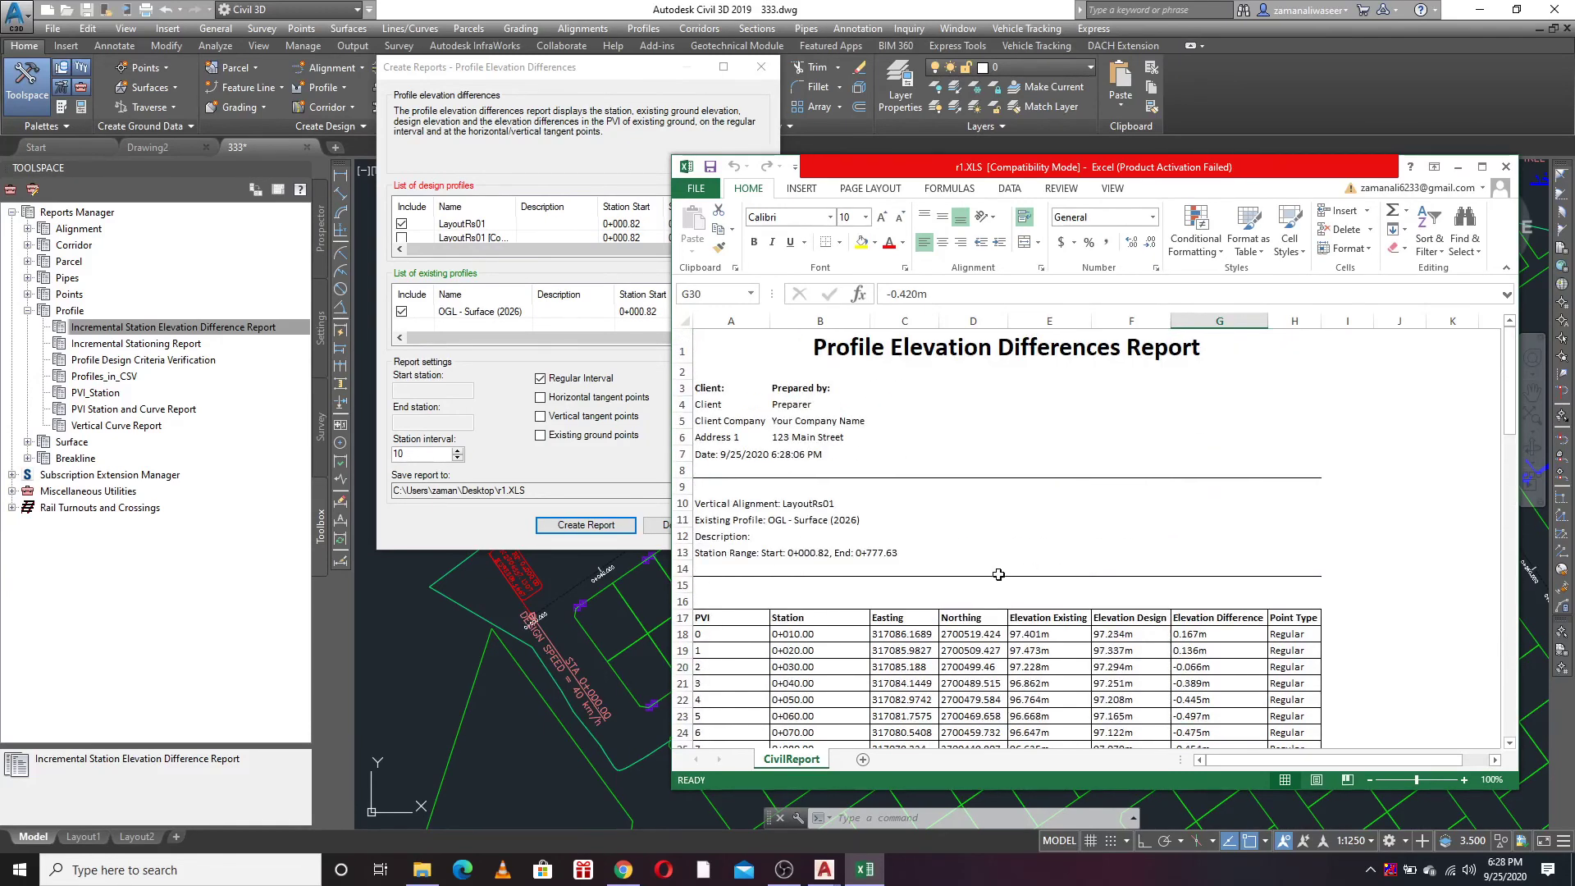